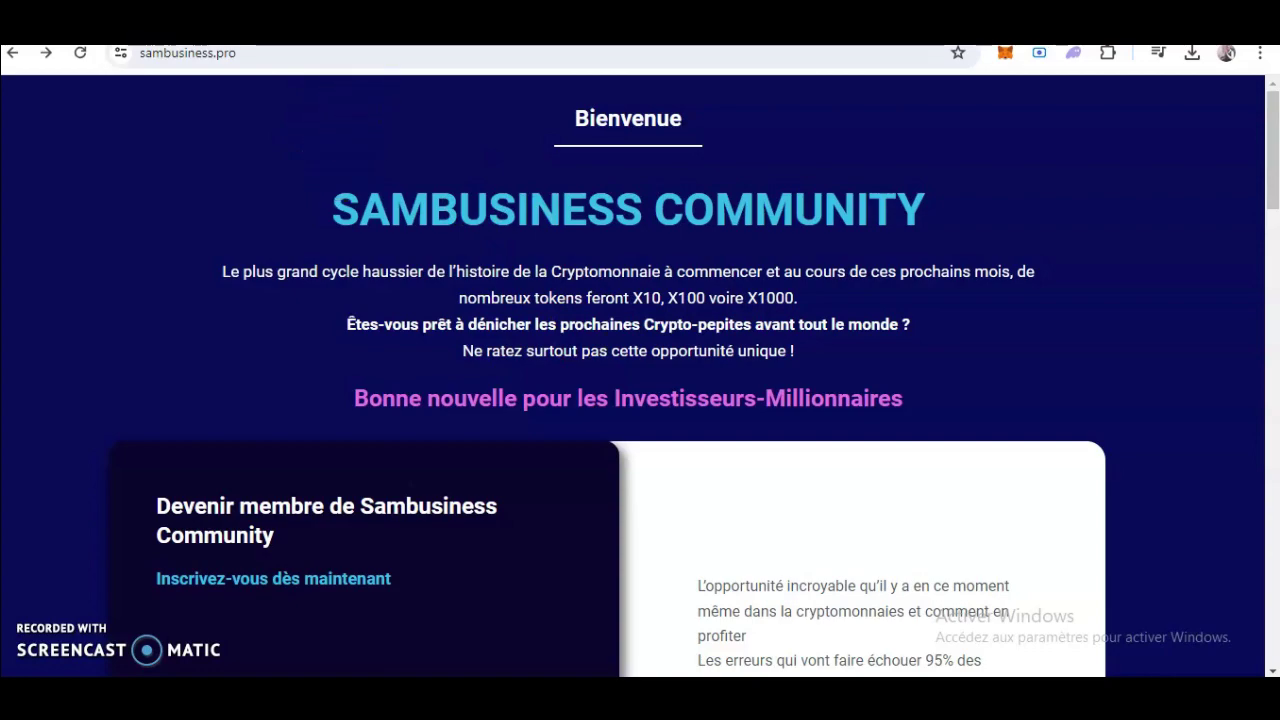
{"action": "key", "text": "alt+Tab"}
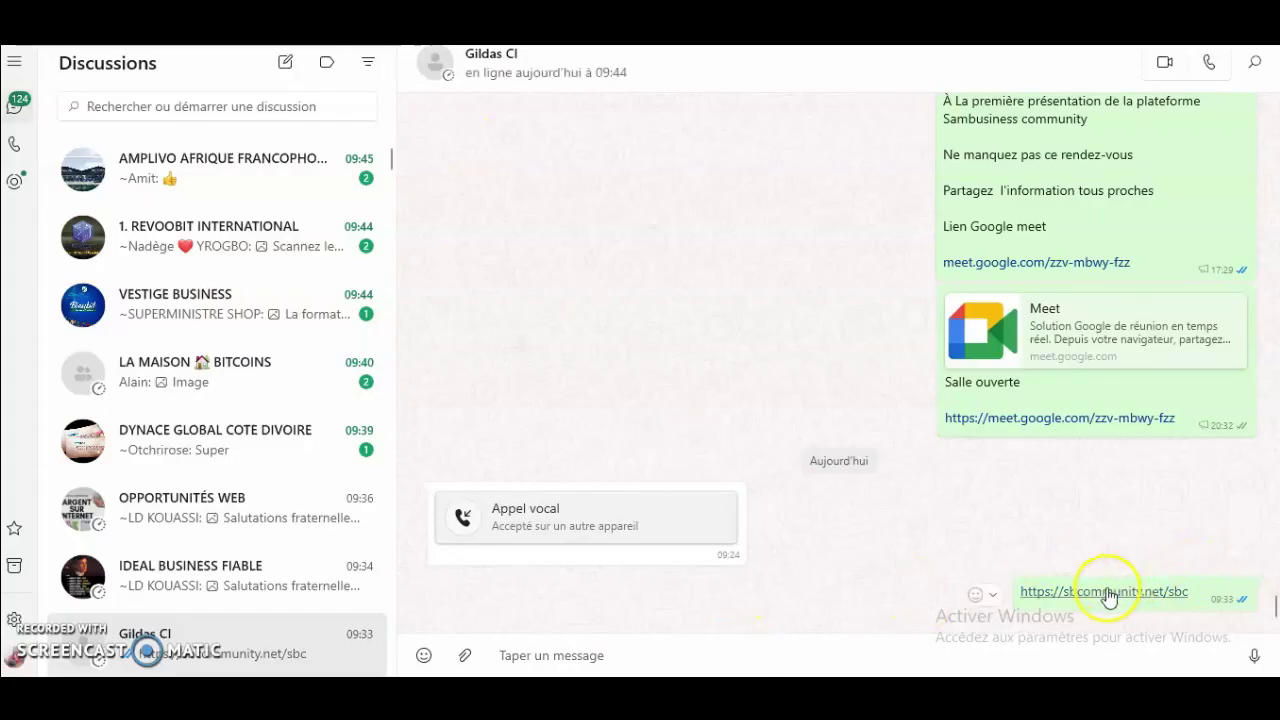
{"action": "left_click", "coordinate": [1108, 594]}
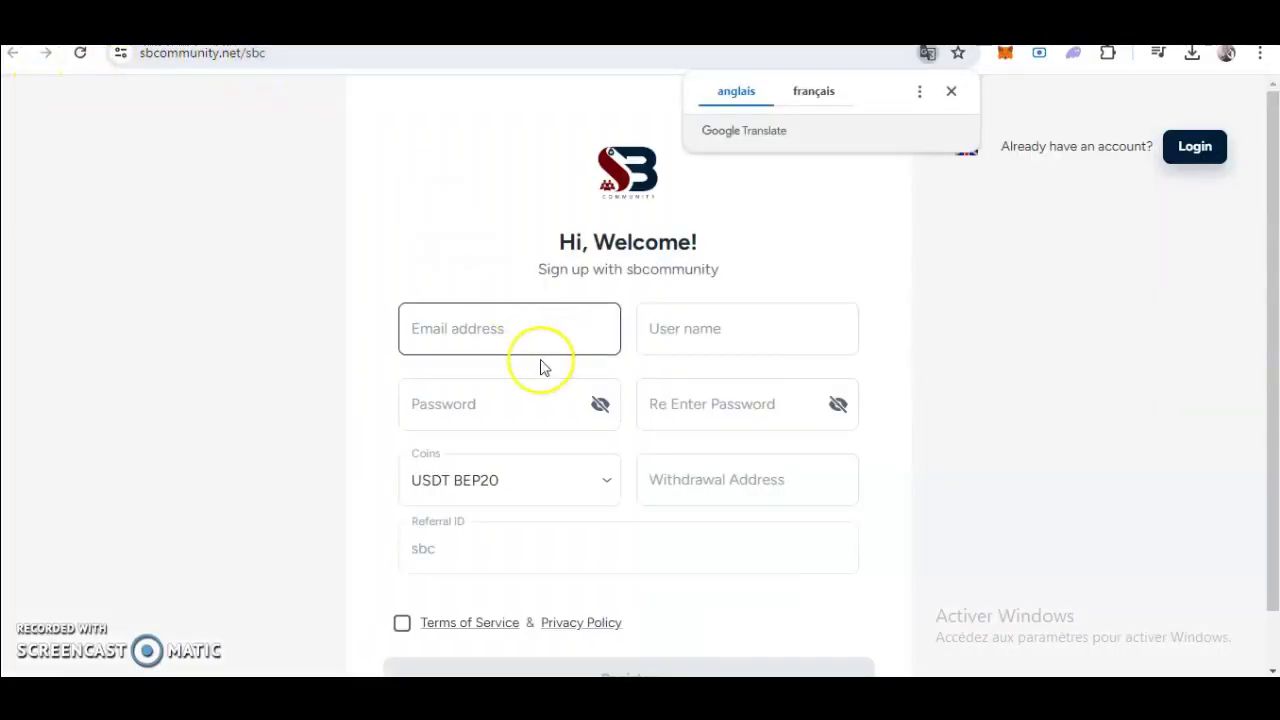
Dismiss the translation offer, then fill the e-mail and user name from saved suggestions.
{"action": "left_click", "coordinate": [955, 91]}
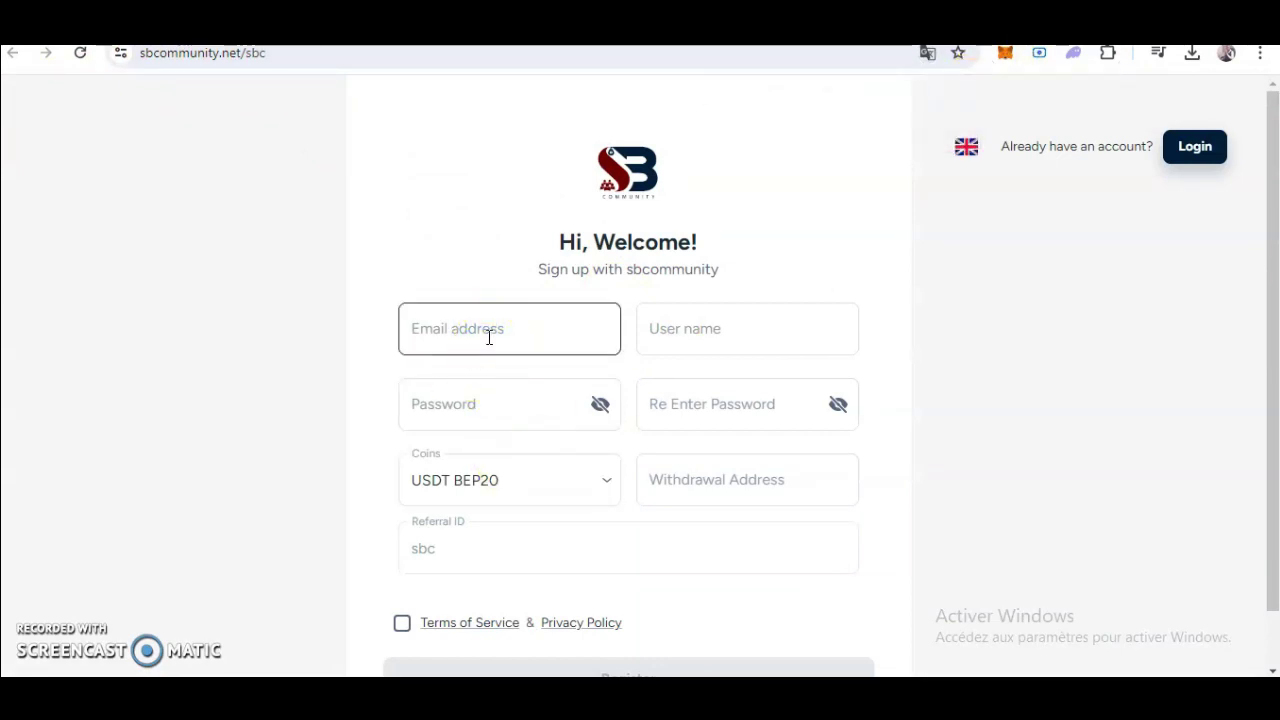
{"action": "left_click", "coordinate": [488, 337]}
{"action": "type", "text": "an"}
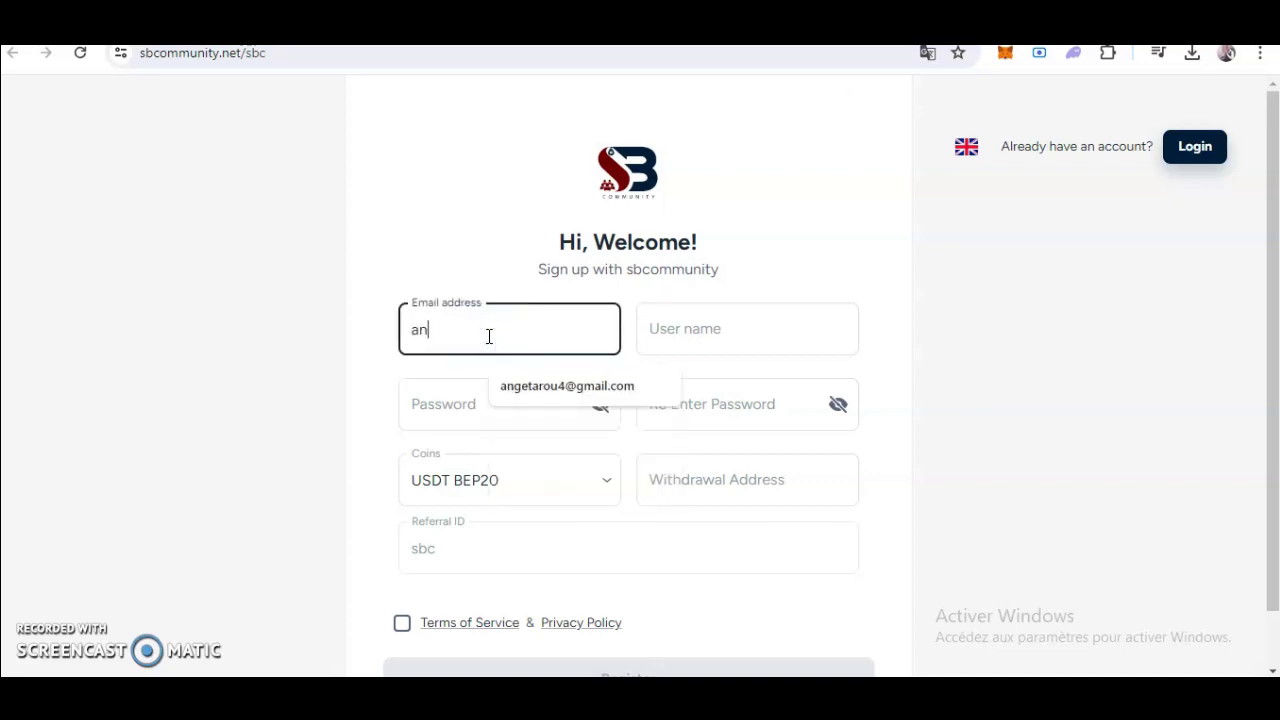
{"action": "left_click", "coordinate": [543, 383]}
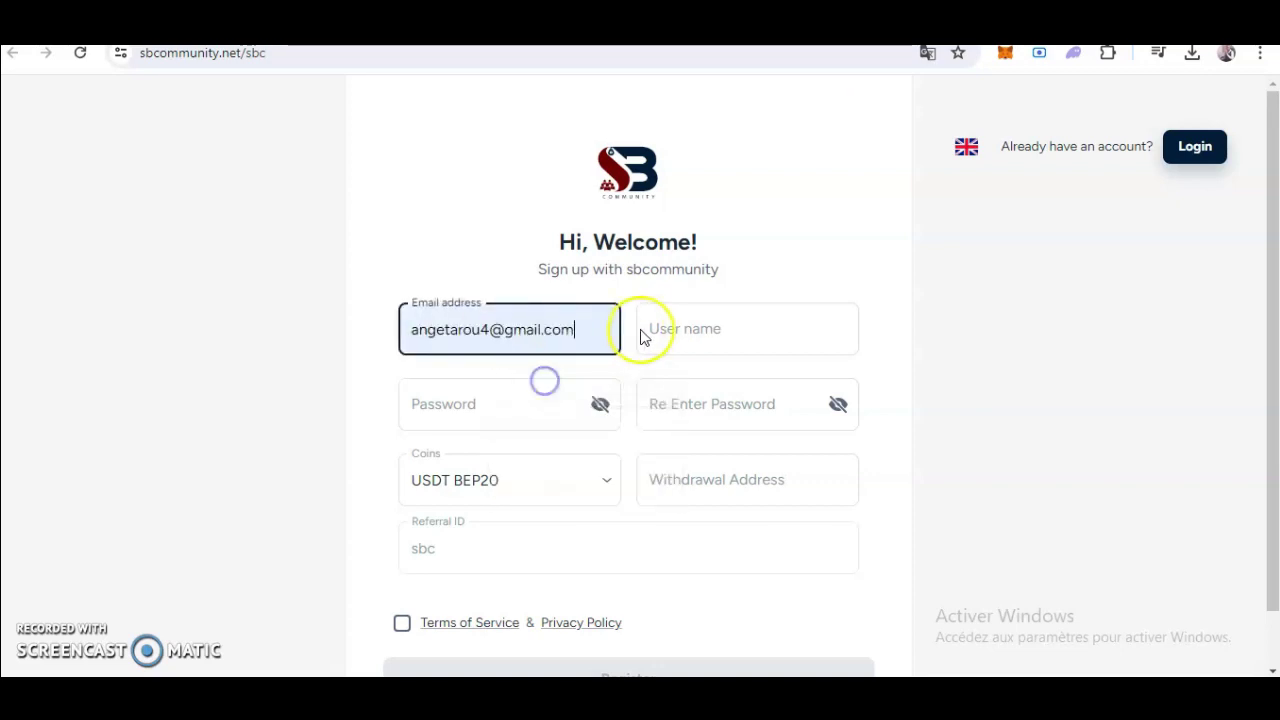
{"action": "left_click", "coordinate": [677, 330]}
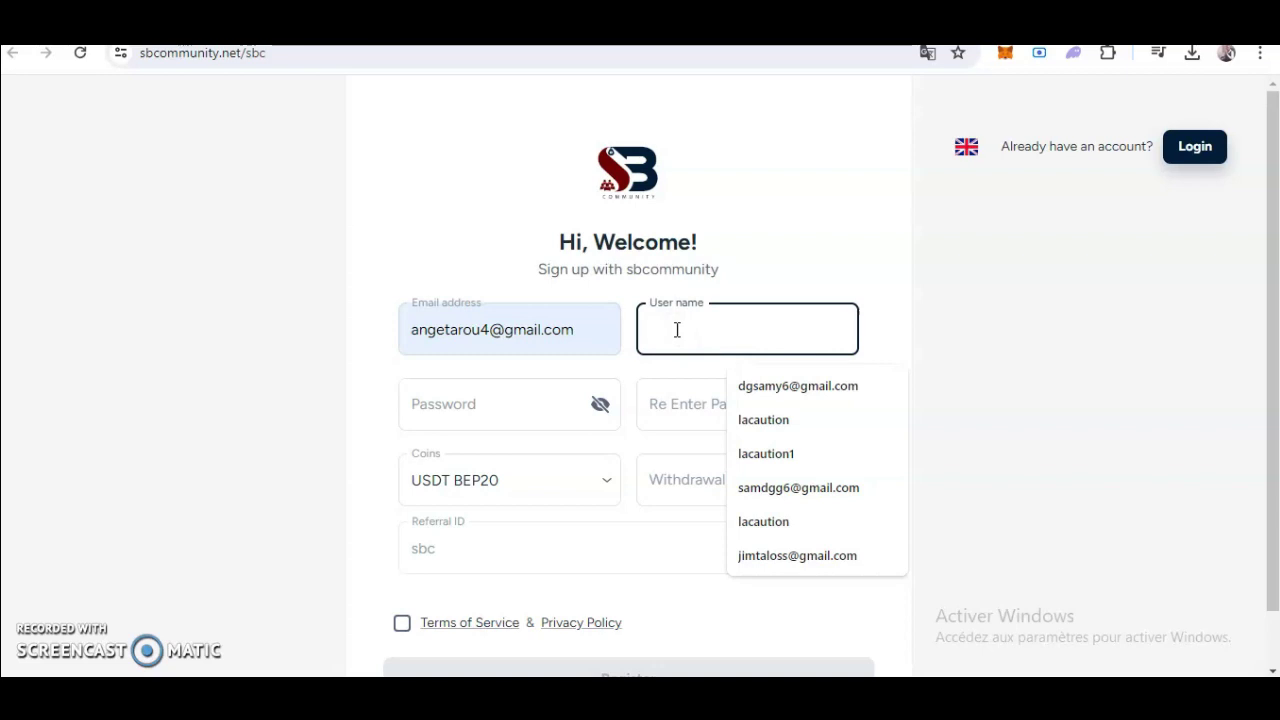
{"action": "type", "text": "lacaution1"}
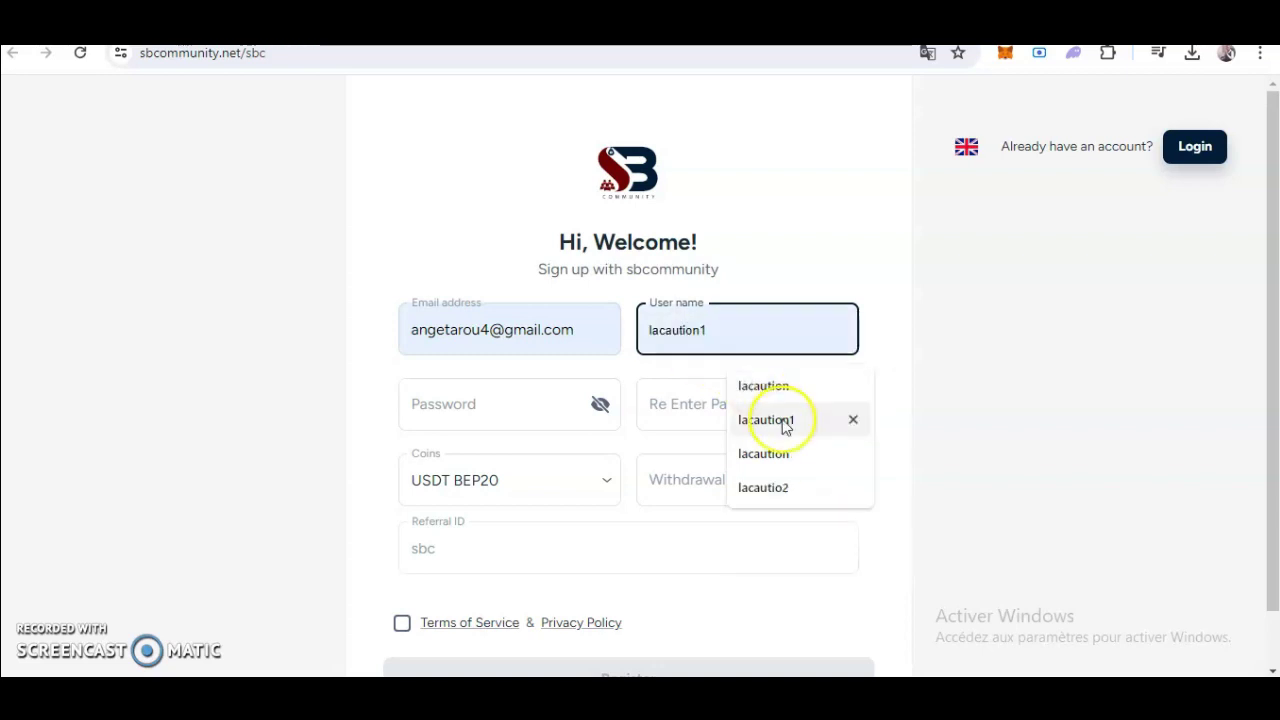
{"action": "left_click", "coordinate": [786, 423]}
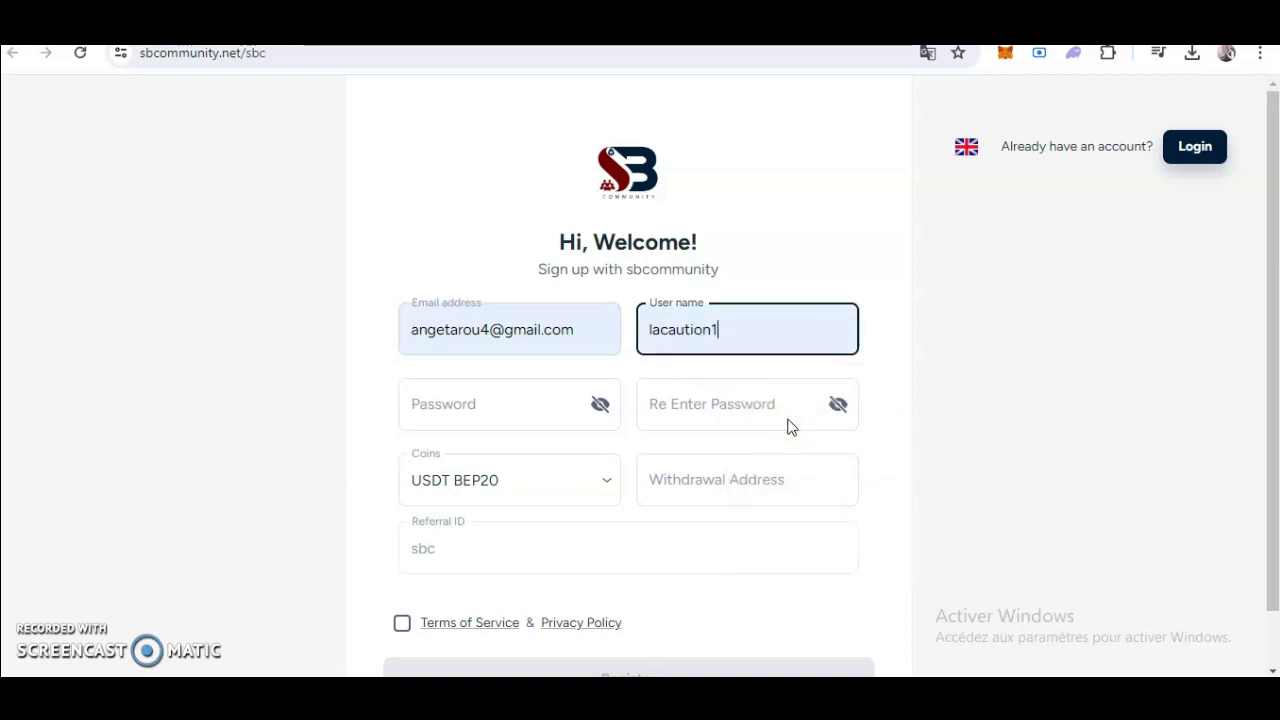
Edit the user name, replacing its last character with 1.
{"action": "left_click", "coordinate": [511, 414]}
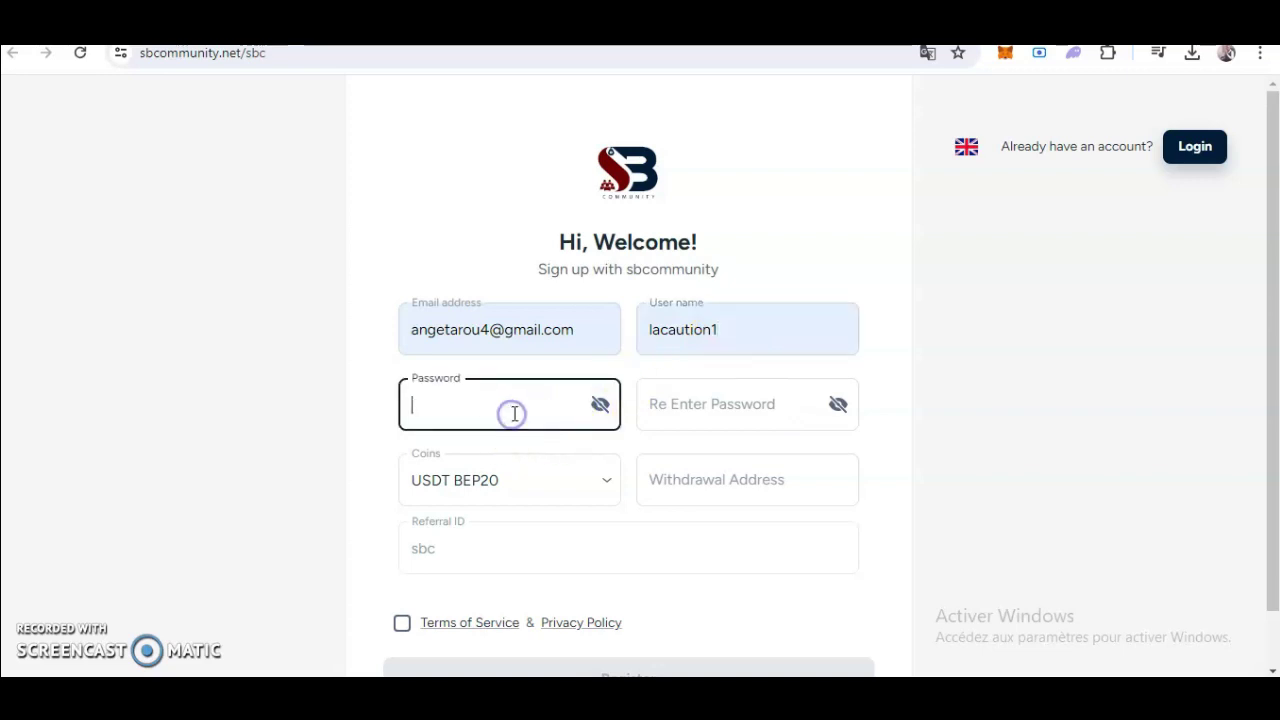
{"action": "left_click", "coordinate": [755, 333]}
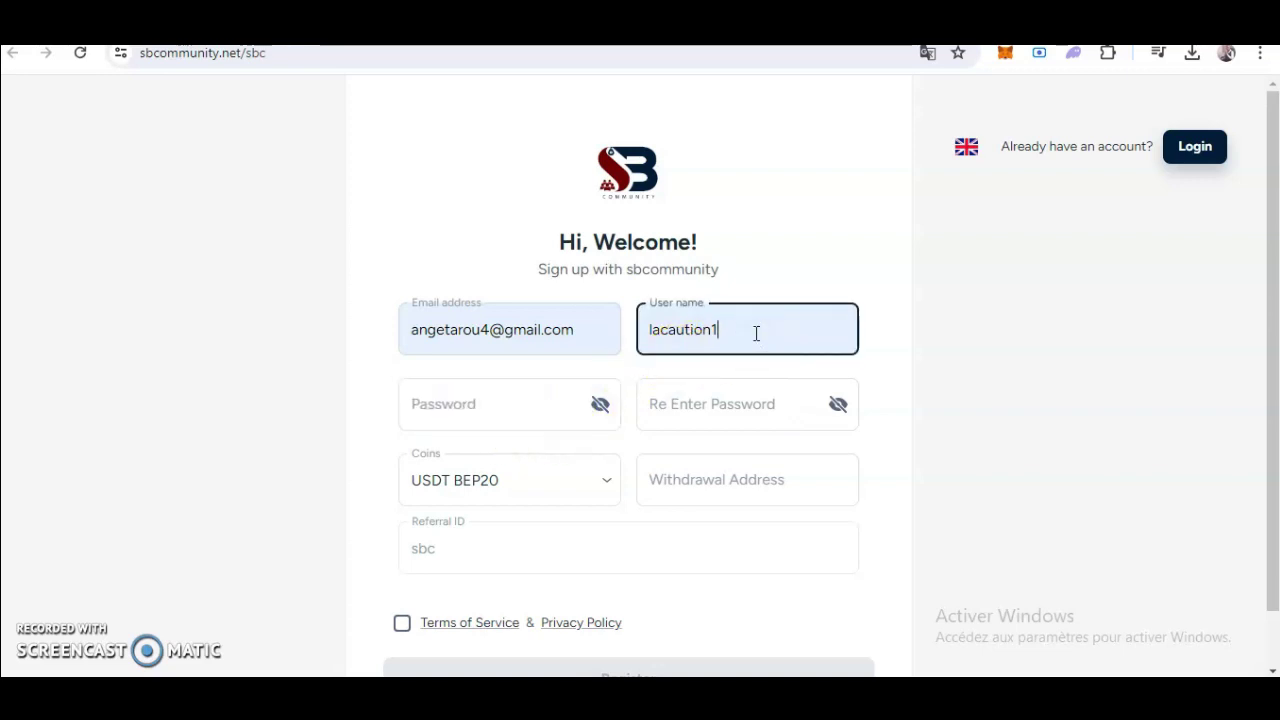
{"action": "key", "text": "BackSpace"}
{"action": "type", "text": "1"}
{"action": "left_click", "coordinate": [737, 331]}
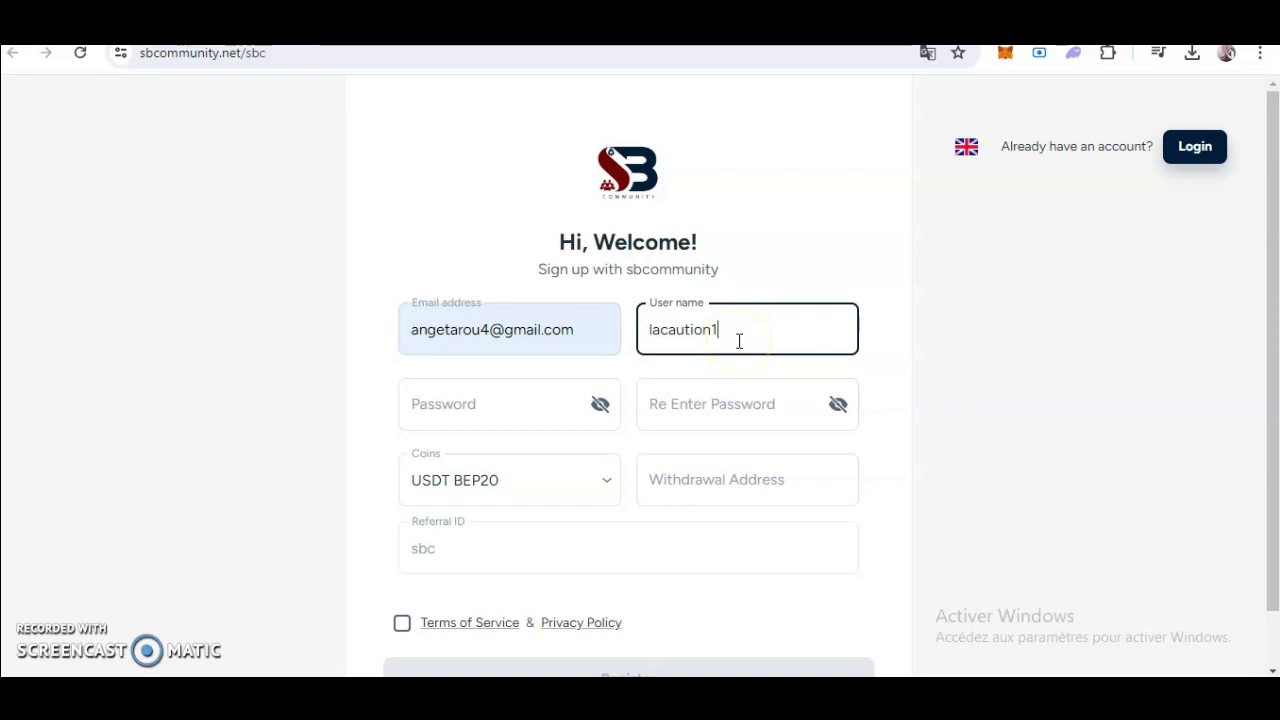
{"action": "left_click", "coordinate": [730, 338]}
Enter the account password and start re-entering it in the confirmation field.
{"action": "left_click", "coordinate": [486, 408]}
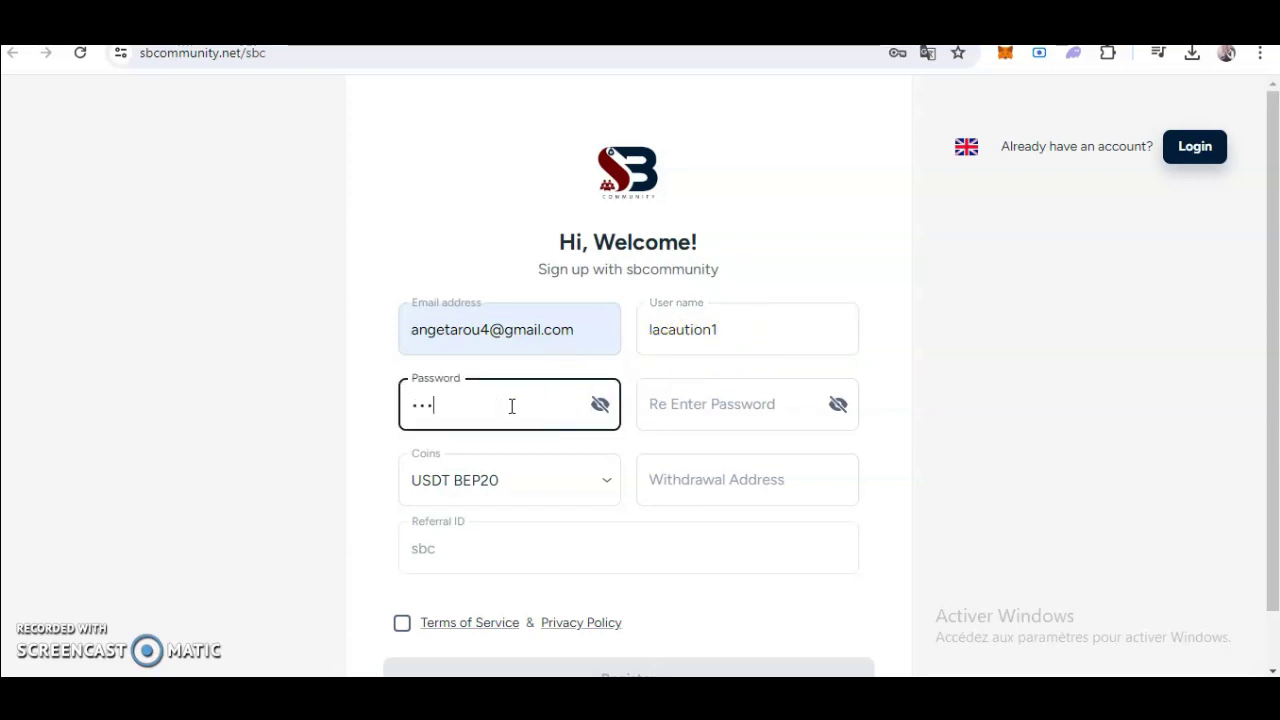
{"action": "type", "text": "•••••••"}
{"action": "left_click", "coordinate": [645, 416]}
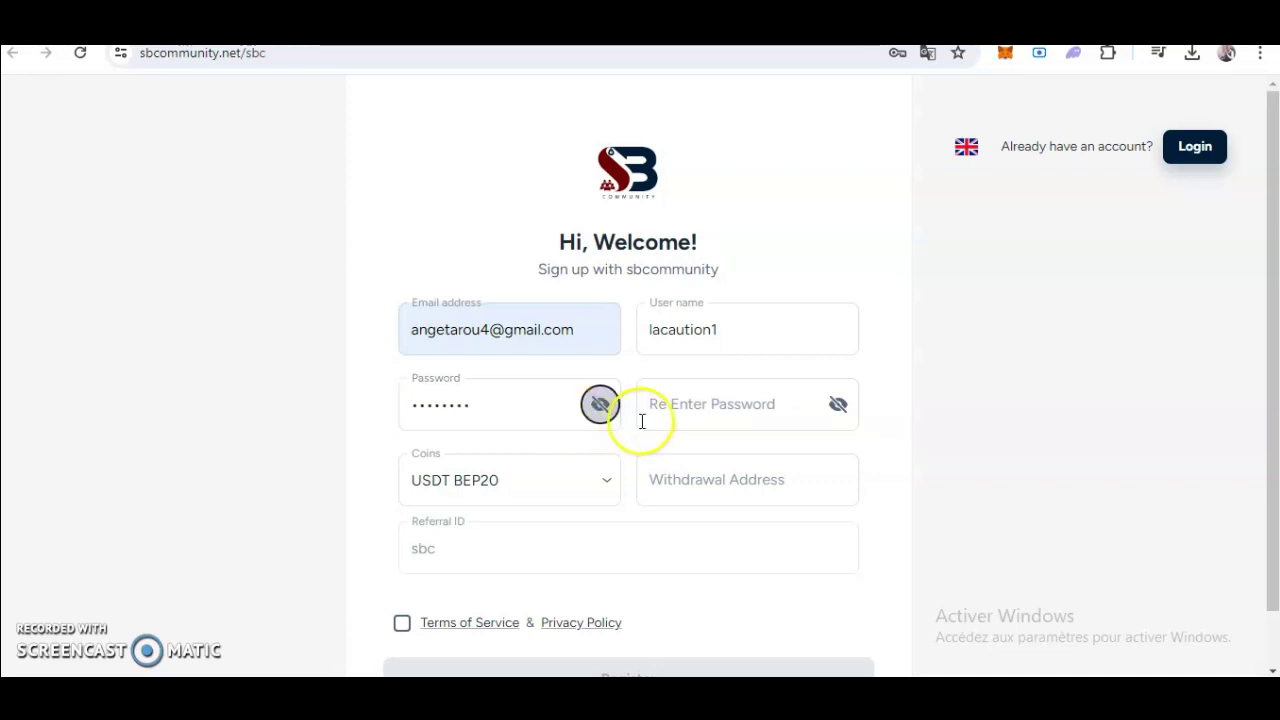
{"action": "type", "text": "••"}
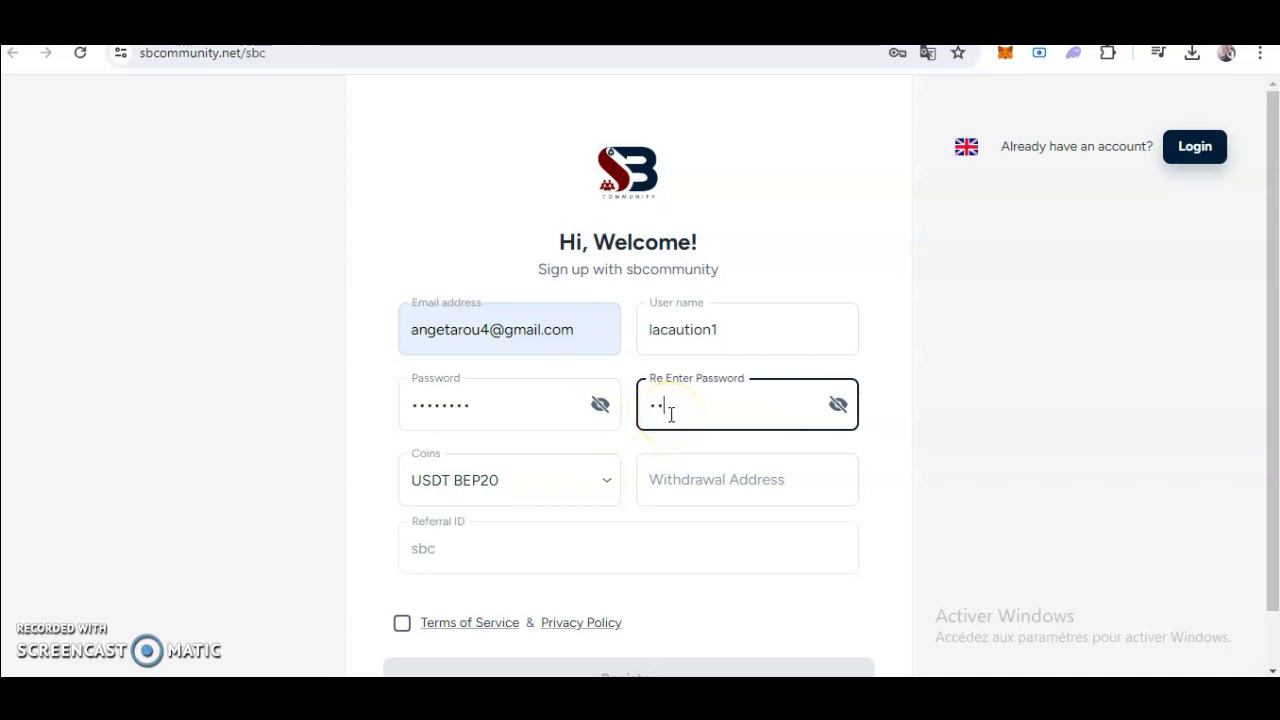
{"action": "type", "text": "••"}
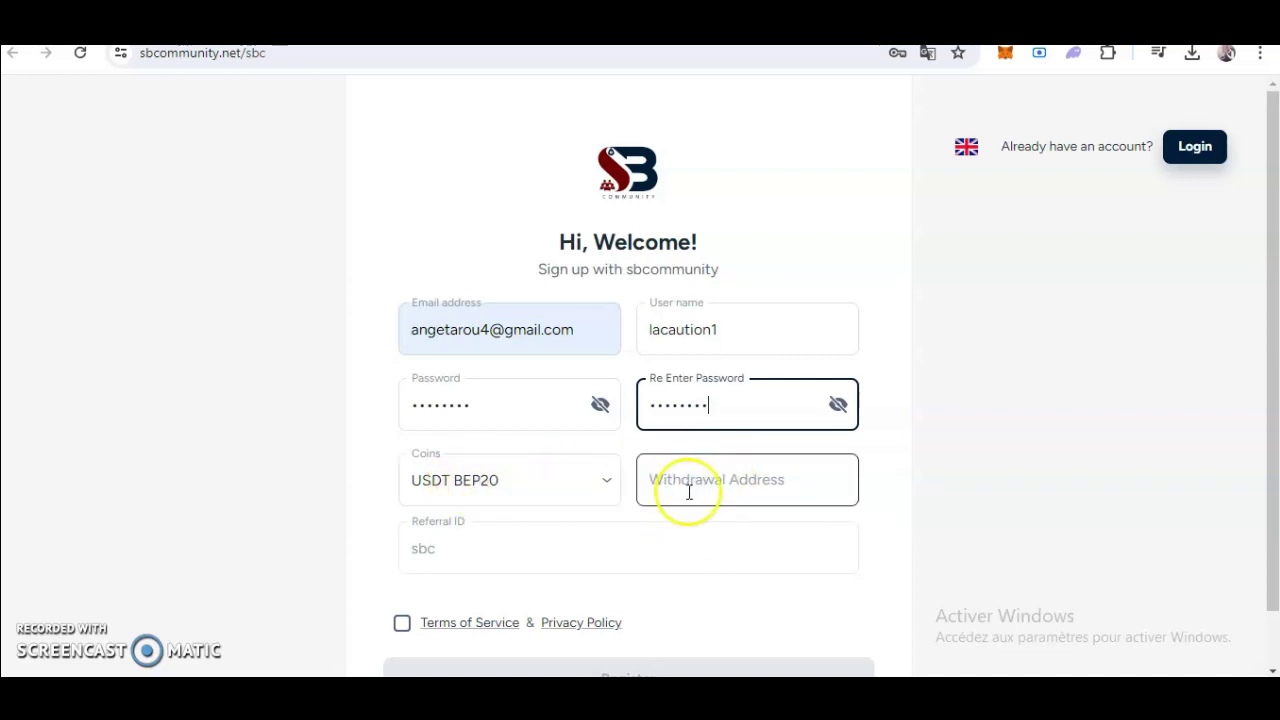
Fill the Withdrawal Address field with a wallet address.
{"action": "left_click", "coordinate": [701, 480]}
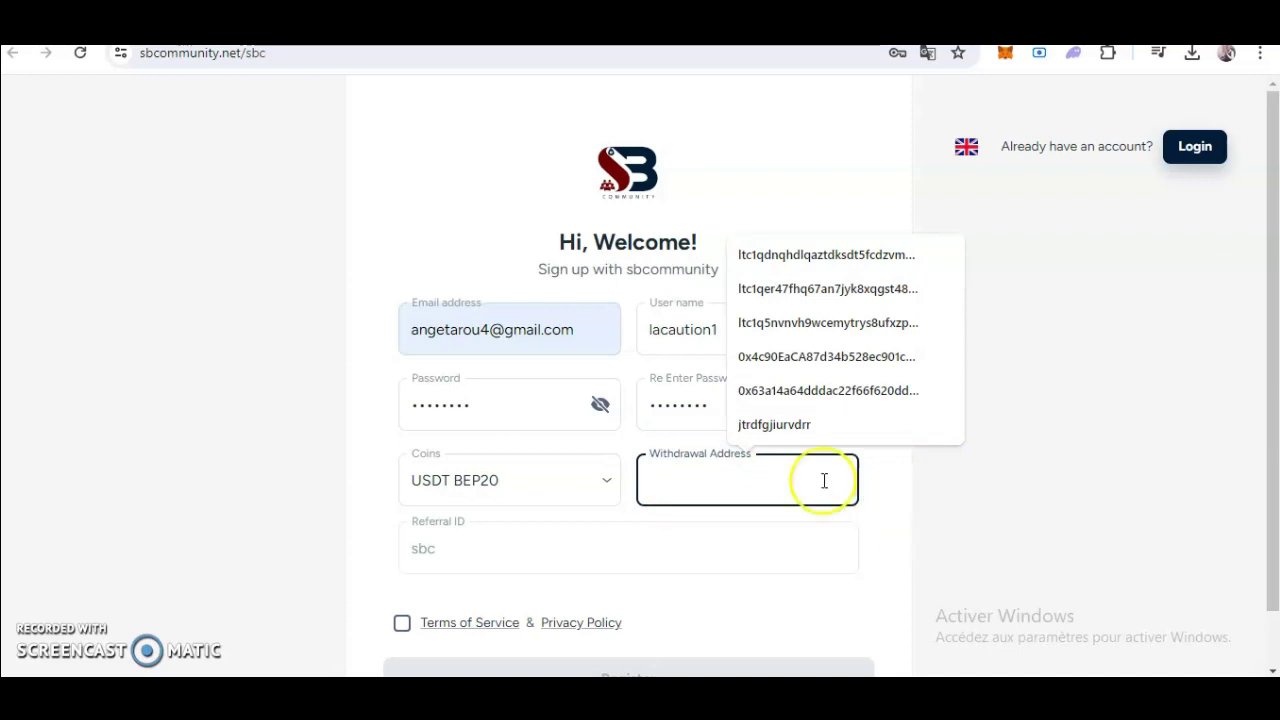
{"action": "left_click", "coordinate": [859, 394]}
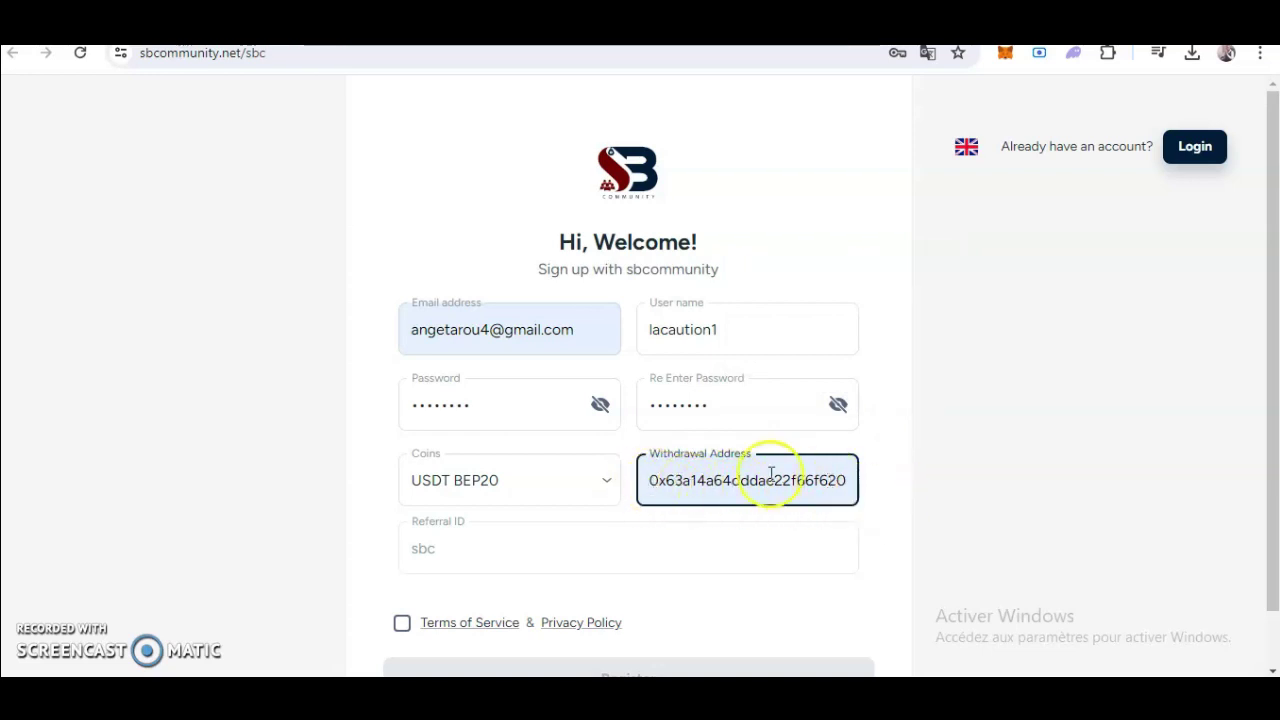
{"action": "double_click", "coordinate": [716, 484]}
{"action": "type", "text": "hhjdkndkdhjfjfn"}
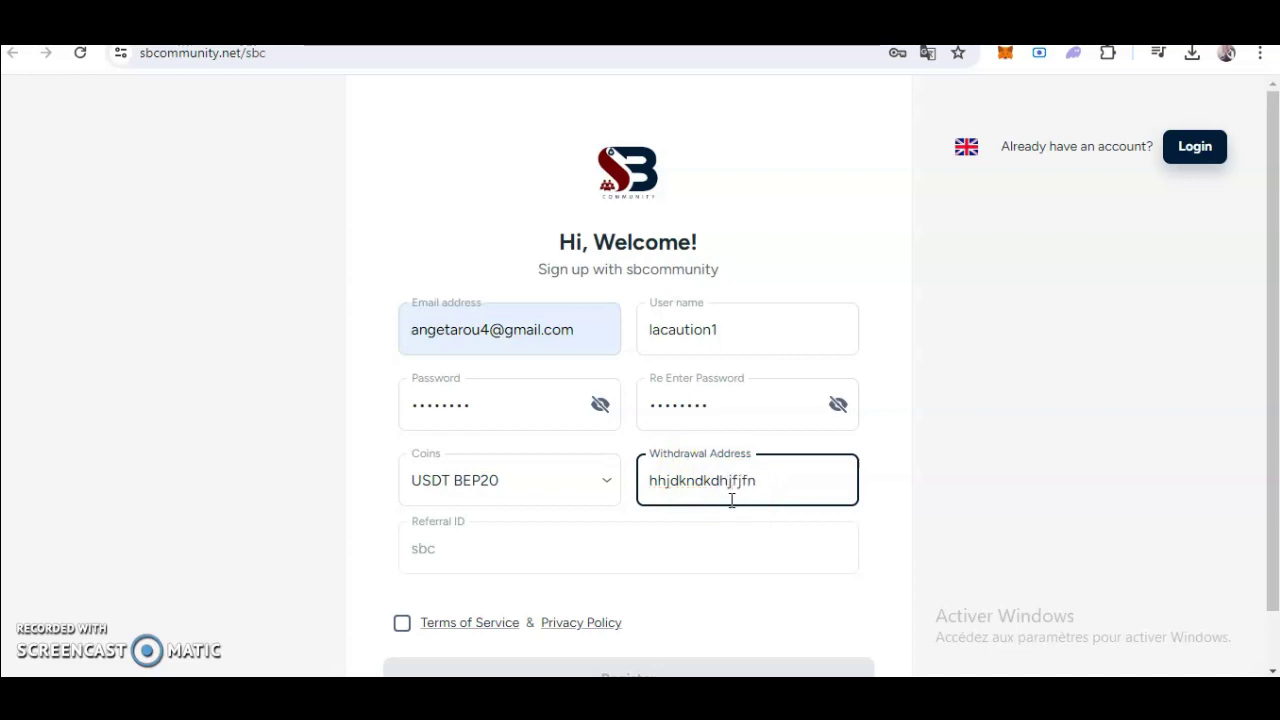
{"action": "double_click", "coordinate": [662, 481]}
{"action": "left_click", "coordinate": [742, 486]}
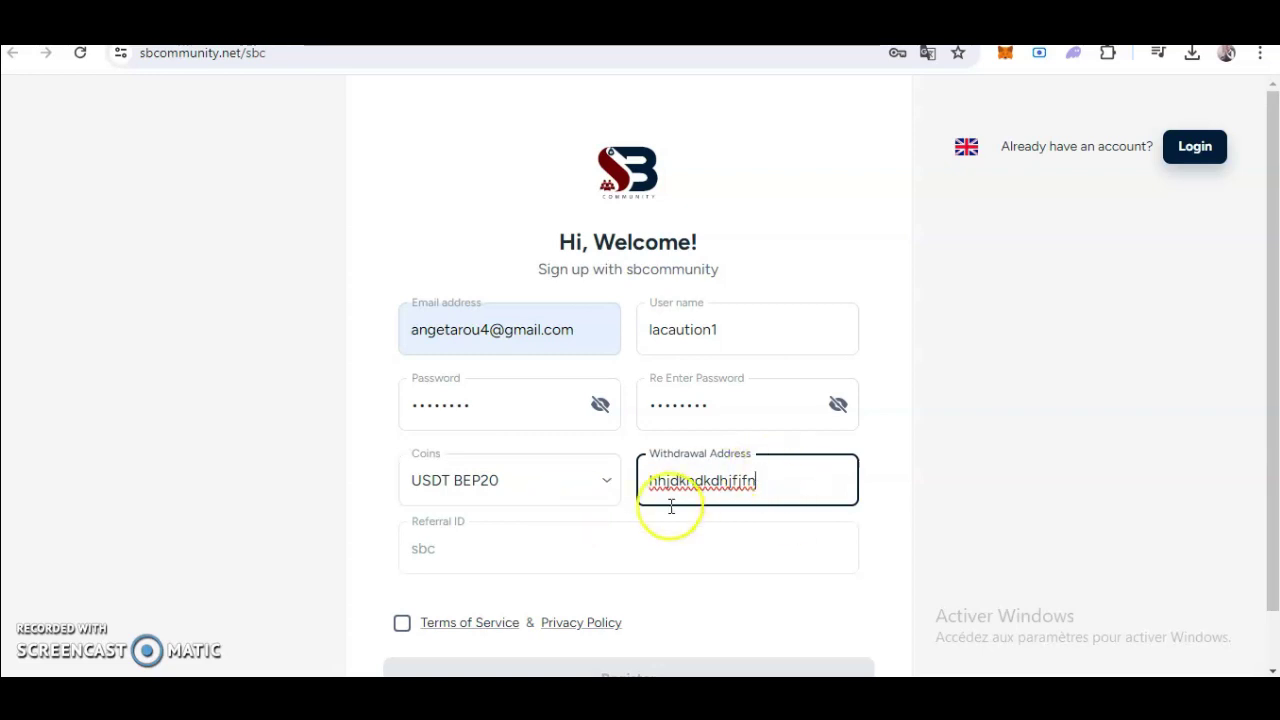
Accept the Terms of Service and Privacy Policy, then review every filled-in form field.
{"action": "scroll", "coordinate": [430, 565], "scroll_direction": "down", "scroll_amount": 1}
{"action": "left_click", "coordinate": [401, 562]}
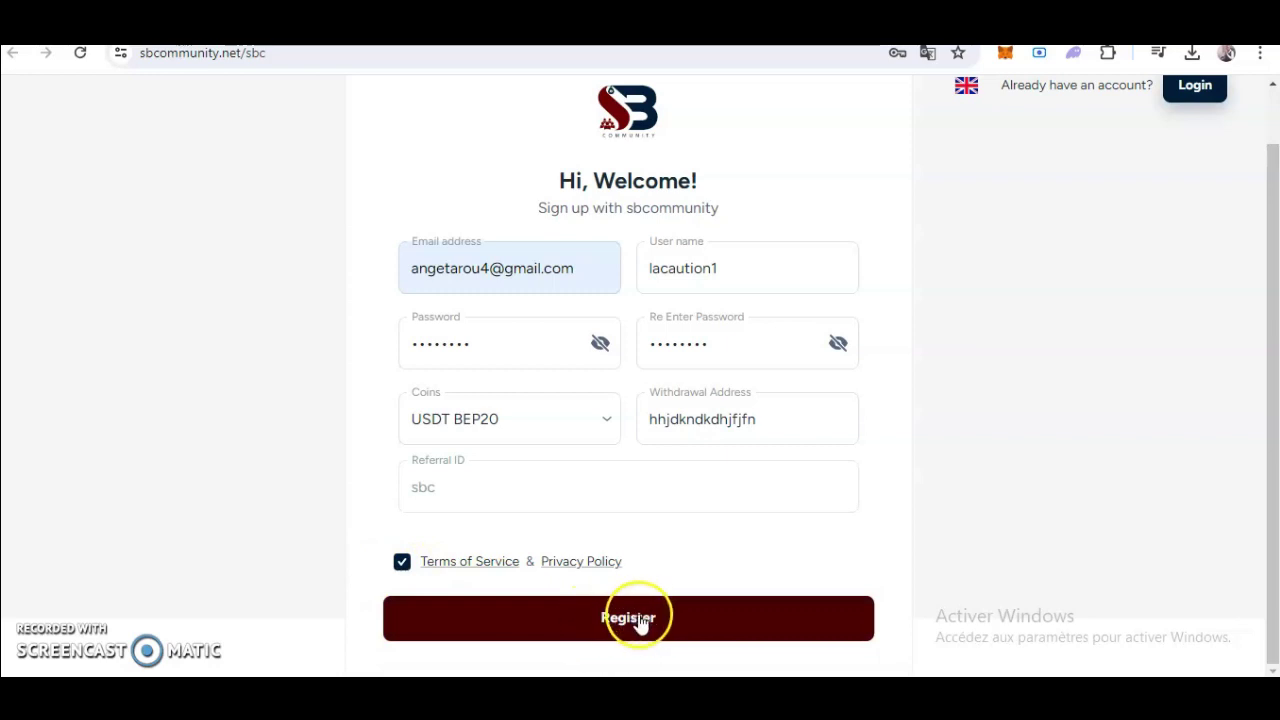
{"action": "left_click", "coordinate": [494, 257]}
{"action": "left_click", "coordinate": [671, 266]}
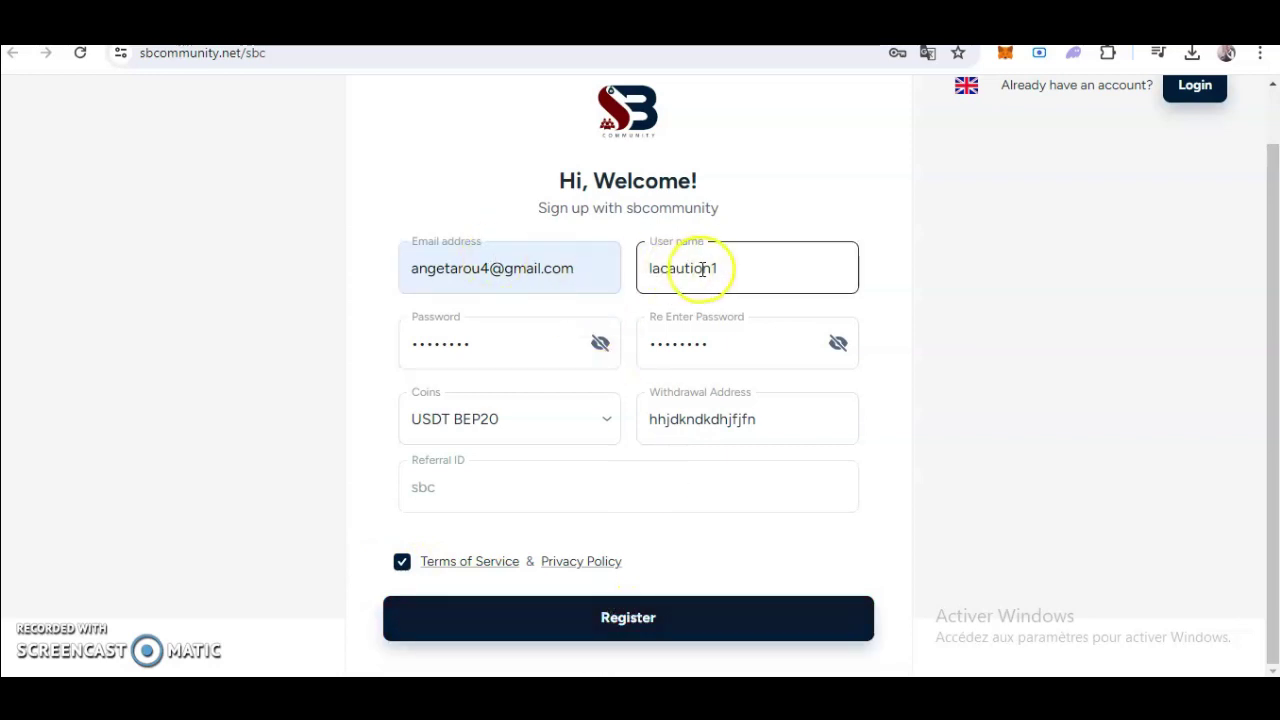
{"action": "left_click", "coordinate": [503, 354]}
{"action": "left_click", "coordinate": [701, 337]}
{"action": "left_click", "coordinate": [554, 432]}
{"action": "left_click", "coordinate": [748, 414]}
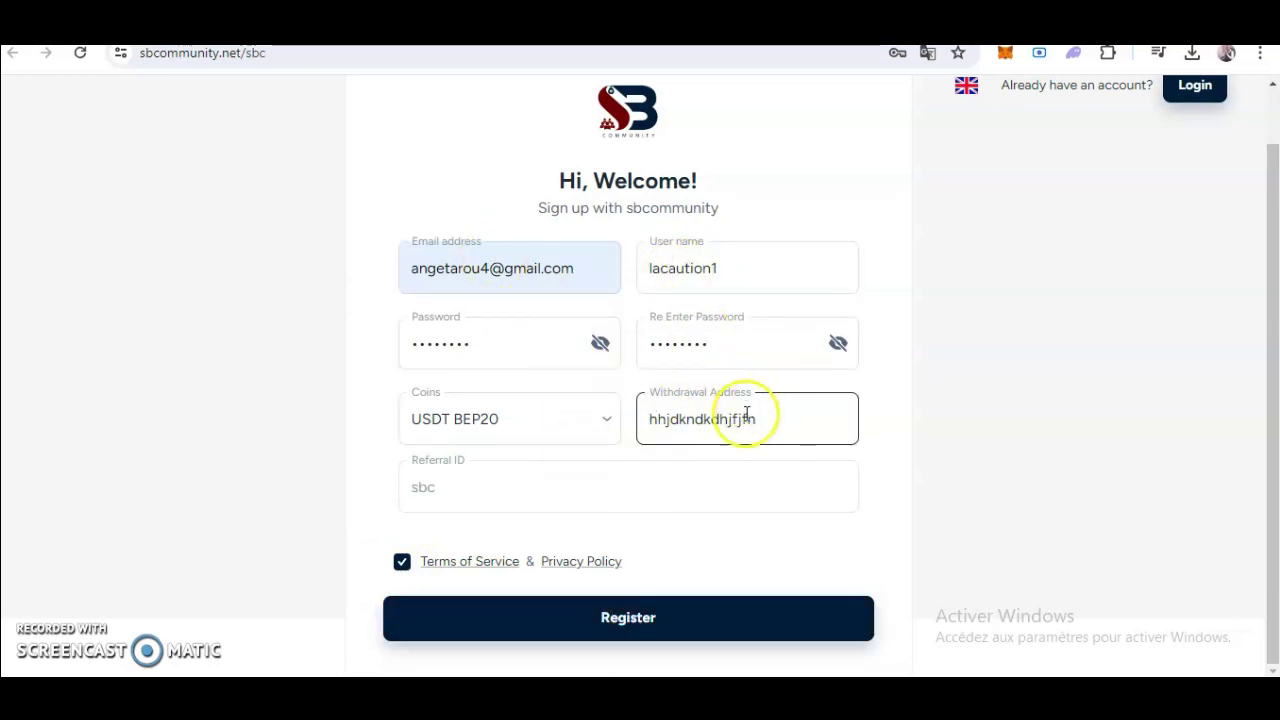
{"action": "left_click", "coordinate": [646, 624]}
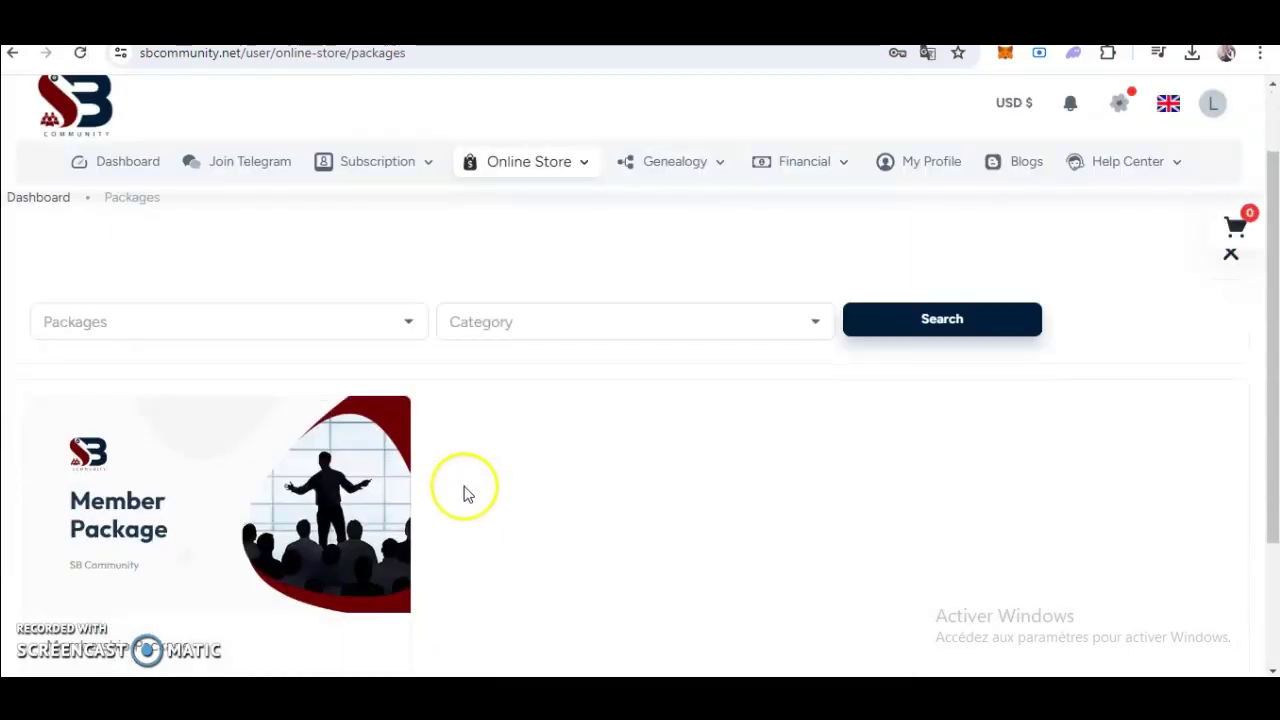
{"action": "left_click", "coordinate": [115, 166]}
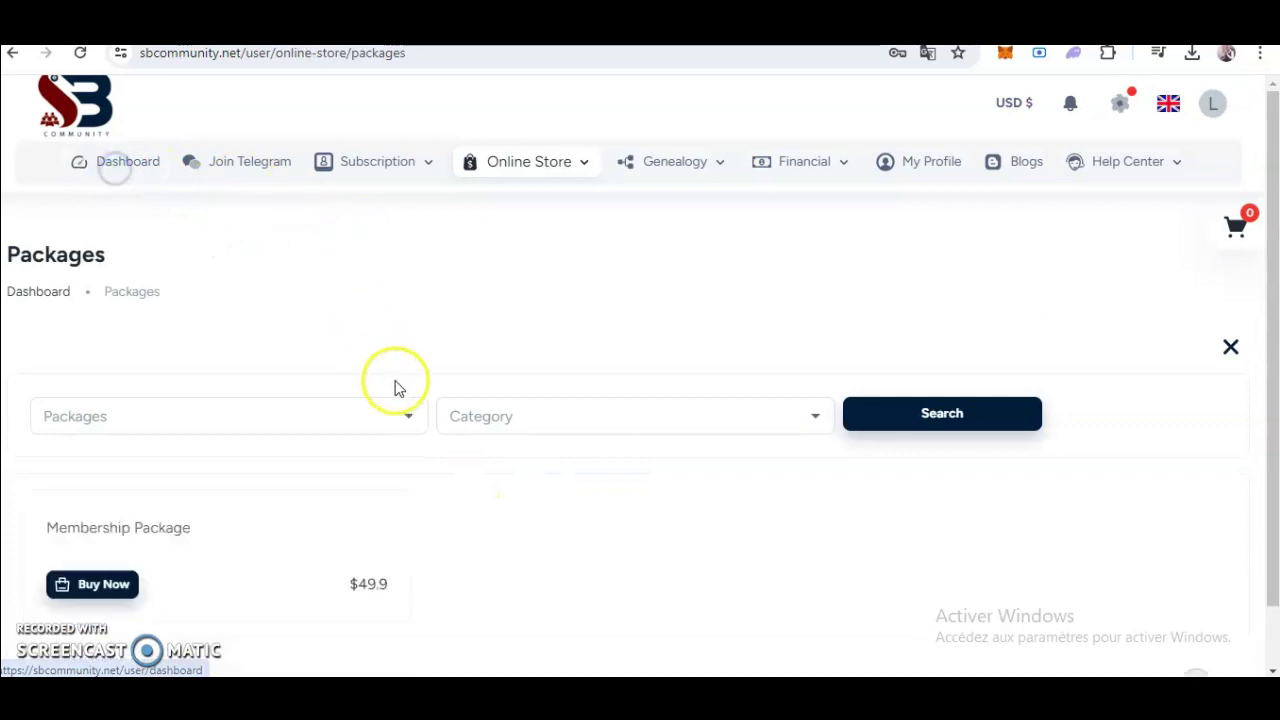
{"action": "mouse_move", "coordinate": [371, 171]}
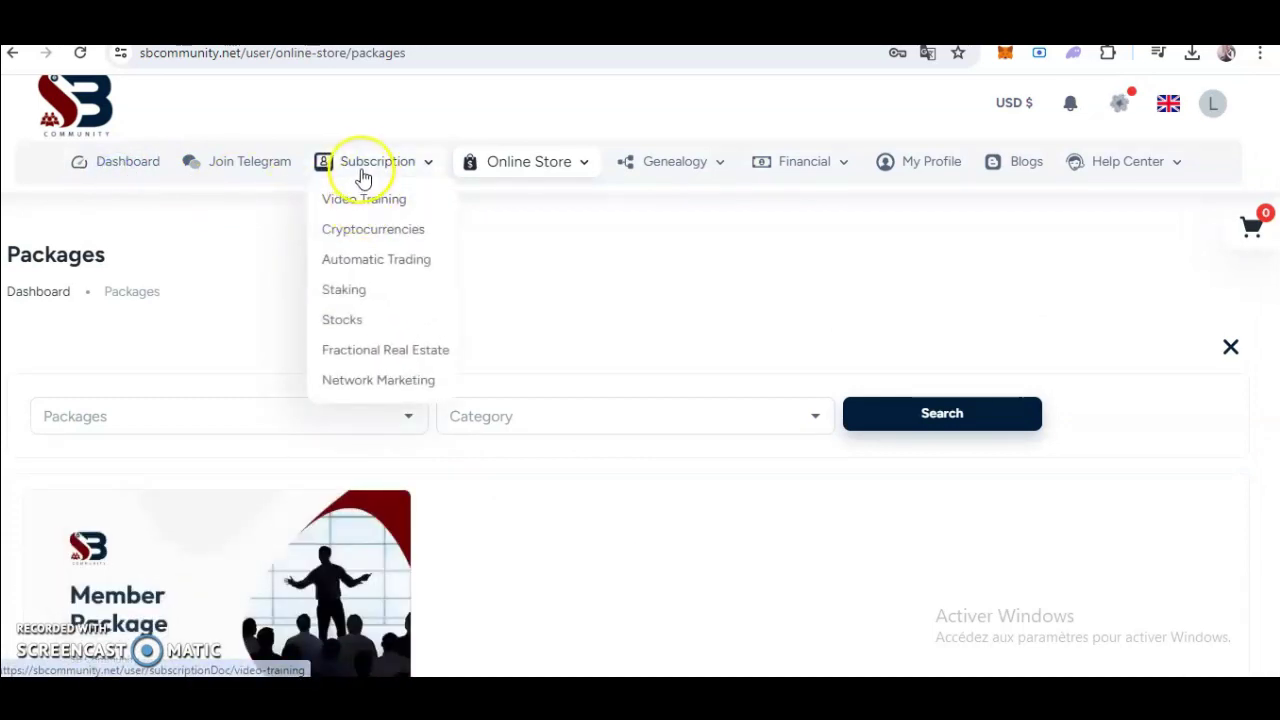
{"action": "left_click", "coordinate": [373, 202]}
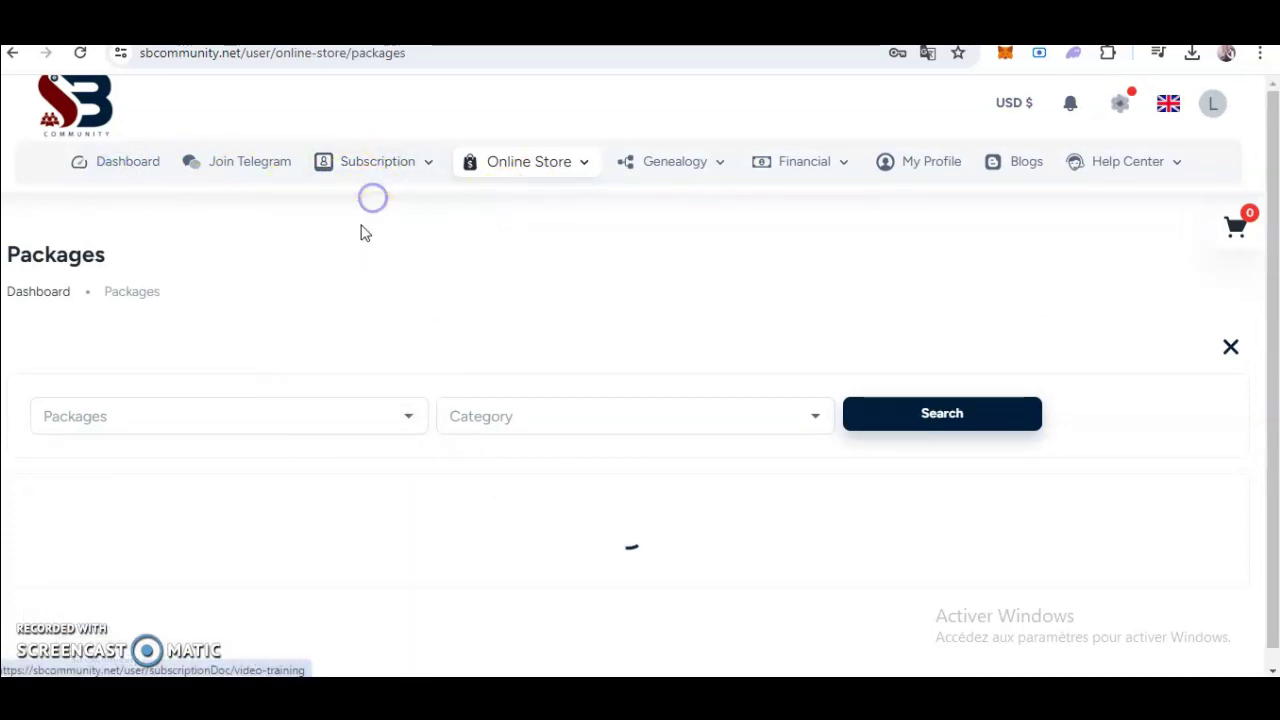
{"action": "mouse_move", "coordinate": [394, 163]}
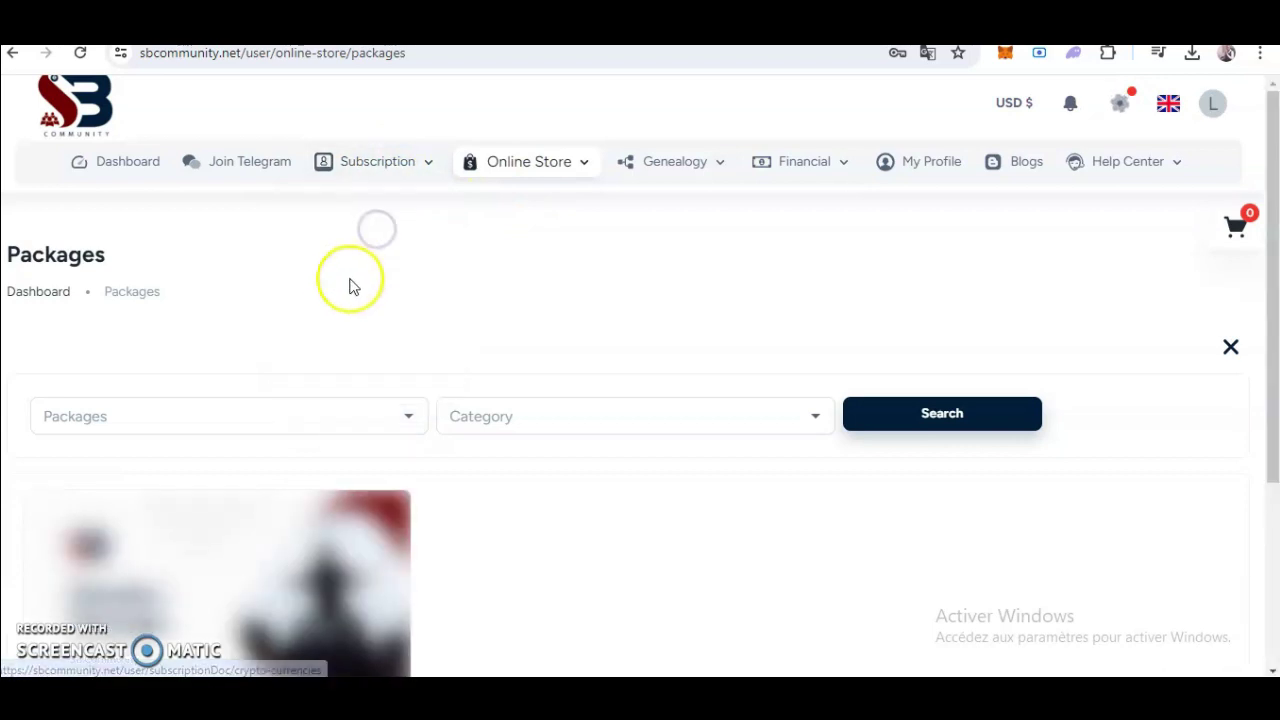
{"action": "scroll", "coordinate": [343, 314], "scroll_direction": "down", "scroll_amount": 3}
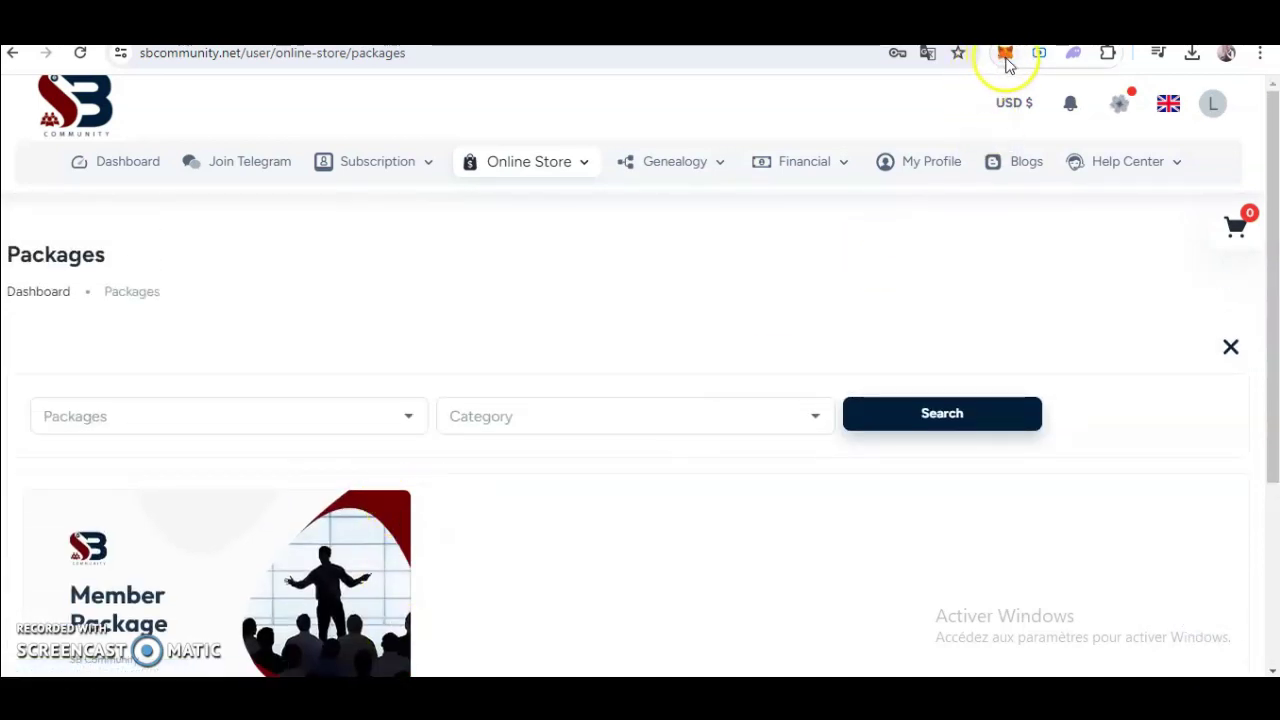
Check the installed extensions, then load metamask.io/download/ in a new tab.
{"action": "left_click", "coordinate": [1107, 58]}
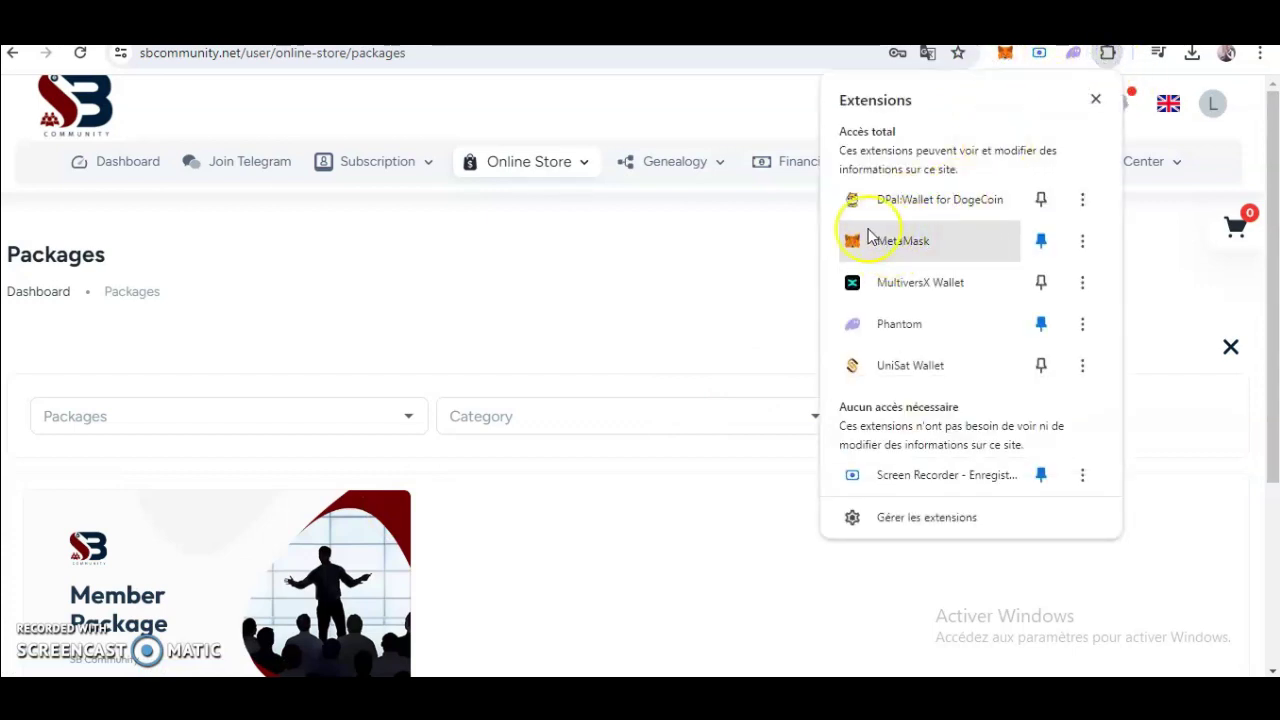
{"action": "left_click", "coordinate": [769, 113]}
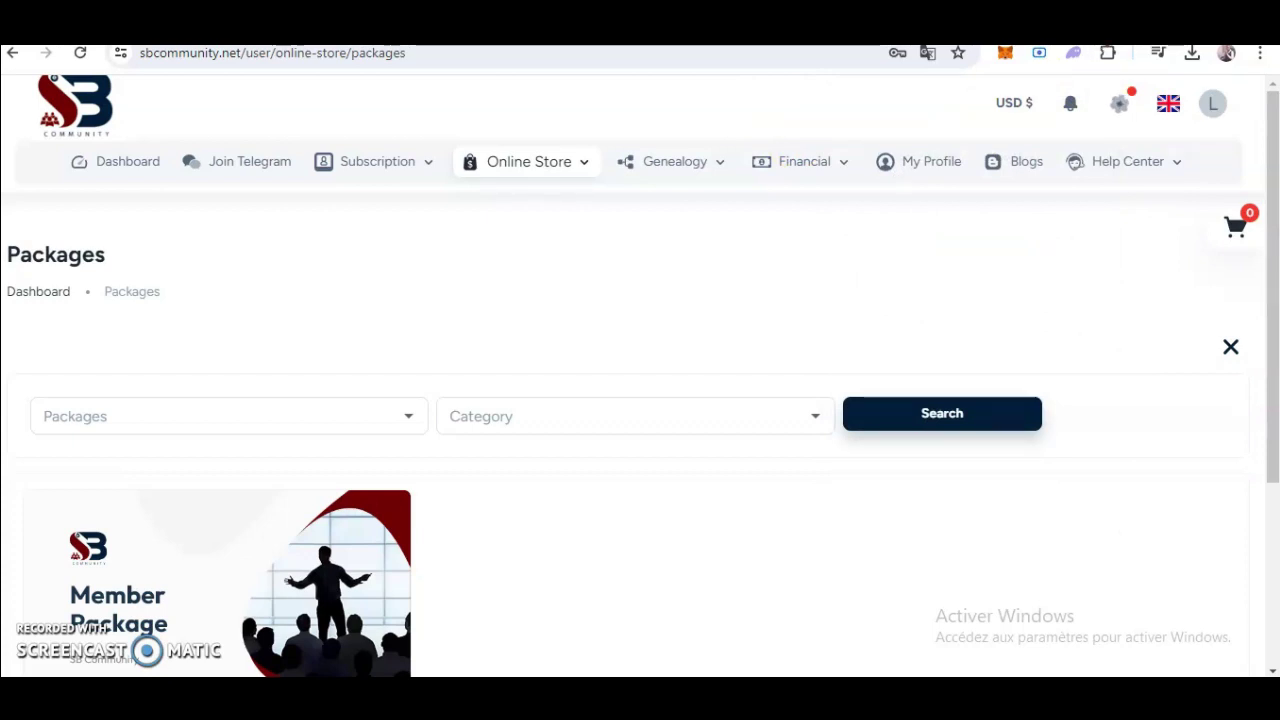
{"action": "key", "text": "ctrl+t"}
{"action": "left_click", "coordinate": [775, 58]}
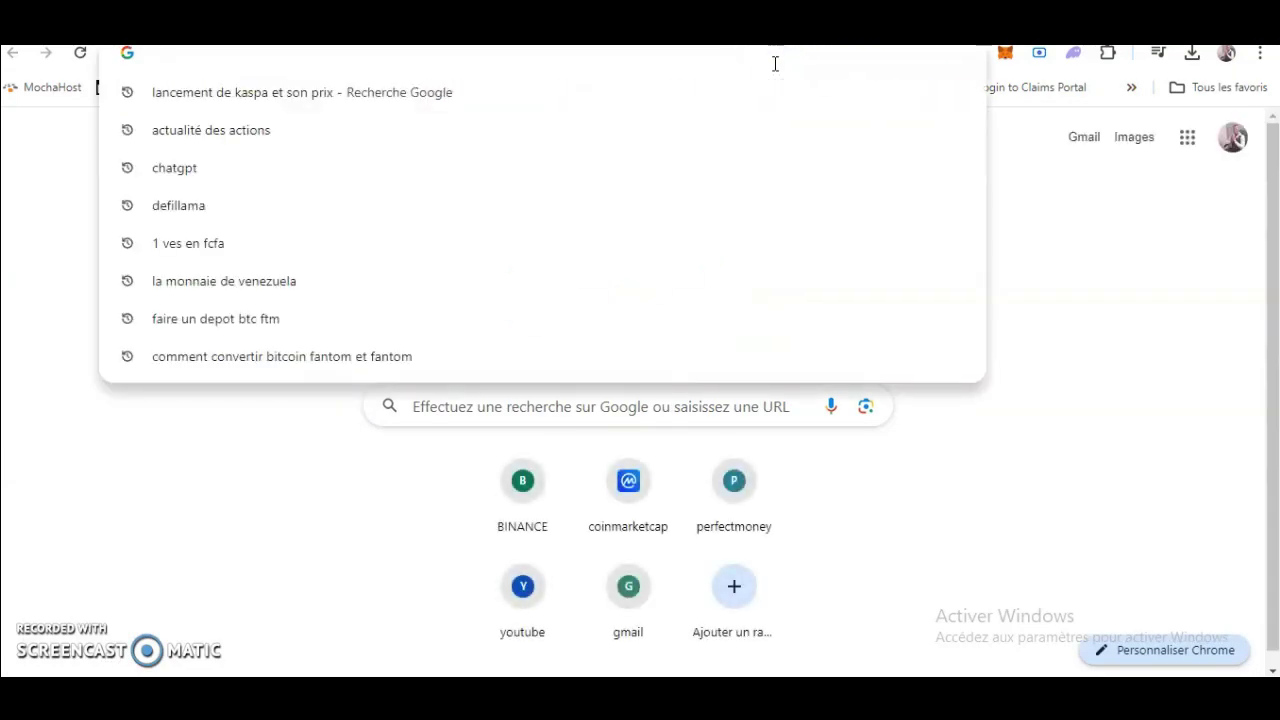
{"action": "type", "text": "met"}
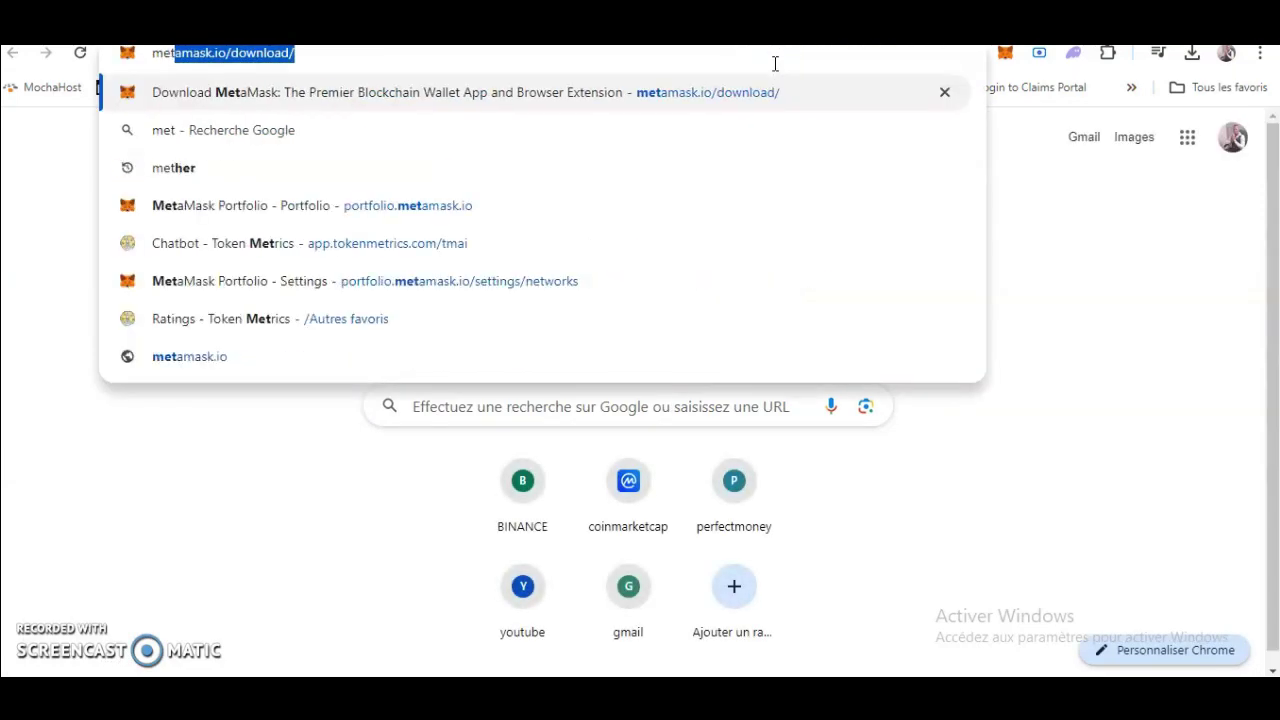
{"action": "key", "text": "Return"}
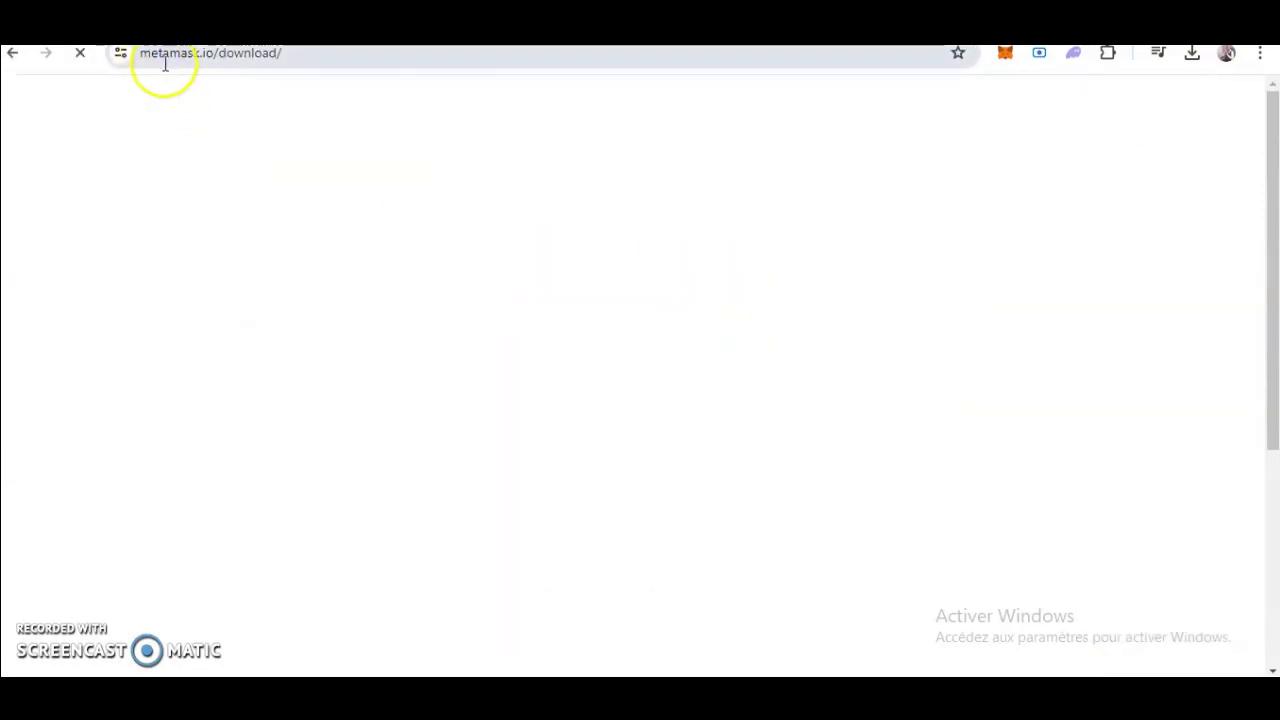
From MetaMask's download page, go to its Chrome Web Store extension listing.
{"action": "left_click", "coordinate": [951, 91]}
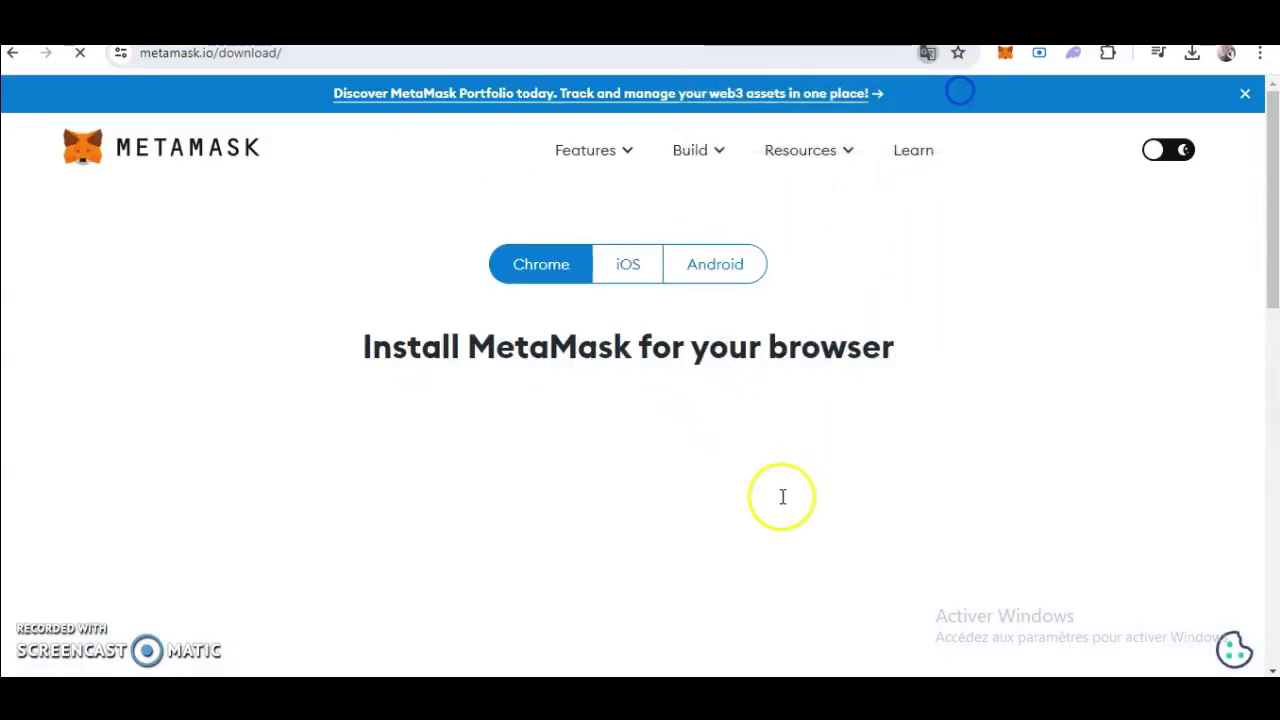
{"action": "scroll", "coordinate": [734, 509], "scroll_direction": "down", "scroll_amount": 2}
{"action": "scroll", "coordinate": [690, 515], "scroll_direction": "down", "scroll_amount": 7}
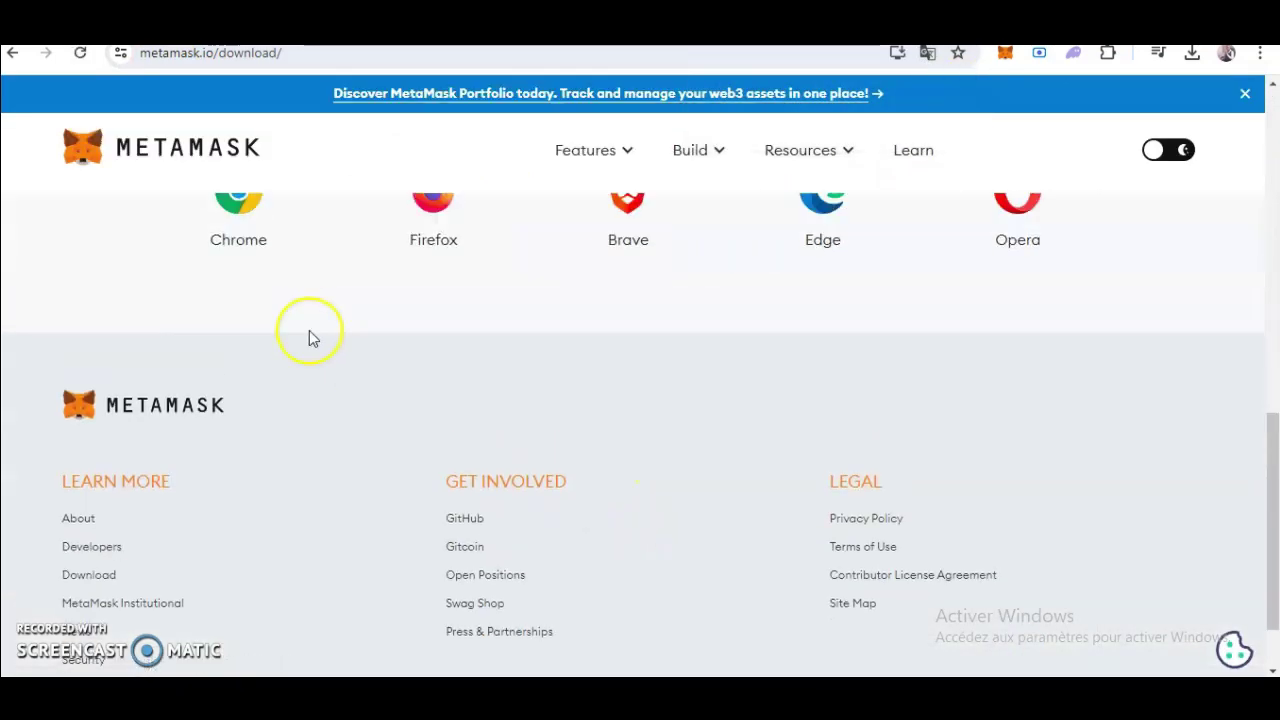
{"action": "scroll", "coordinate": [309, 334], "scroll_direction": "up", "scroll_amount": 2}
{"action": "left_click", "coordinate": [248, 432]}
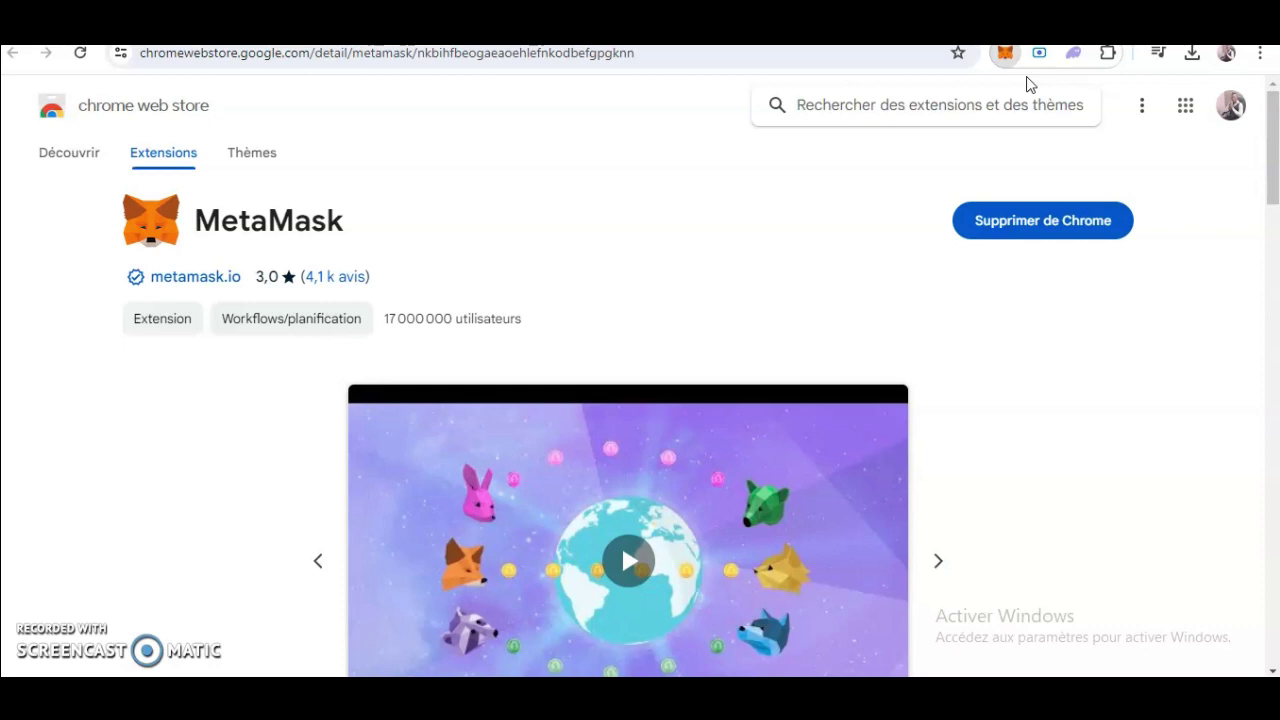
{"action": "left_click", "coordinate": [1005, 52]}
{"action": "left_click", "coordinate": [905, 340]}
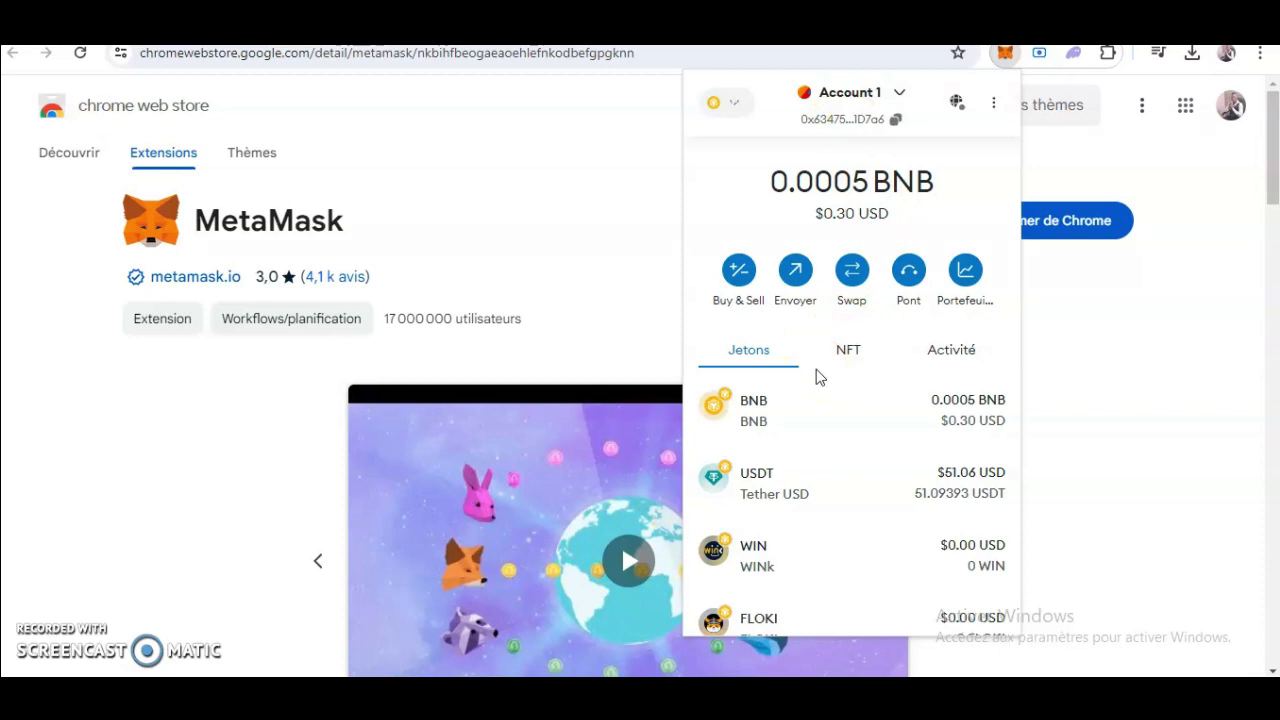
{"action": "left_click", "coordinate": [1183, 345]}
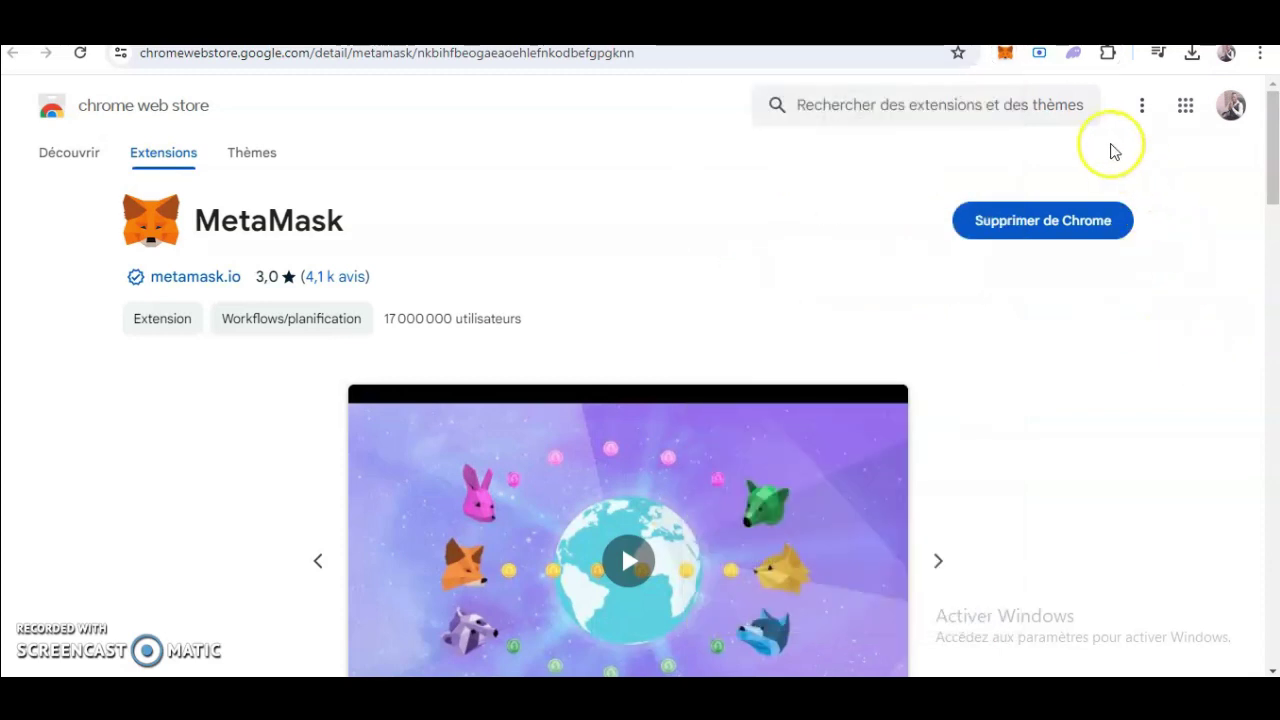
Return to SB Community and view the cart: Membership Package $49.9, total $50.4.
{"action": "key", "text": "ctrl+Tab"}
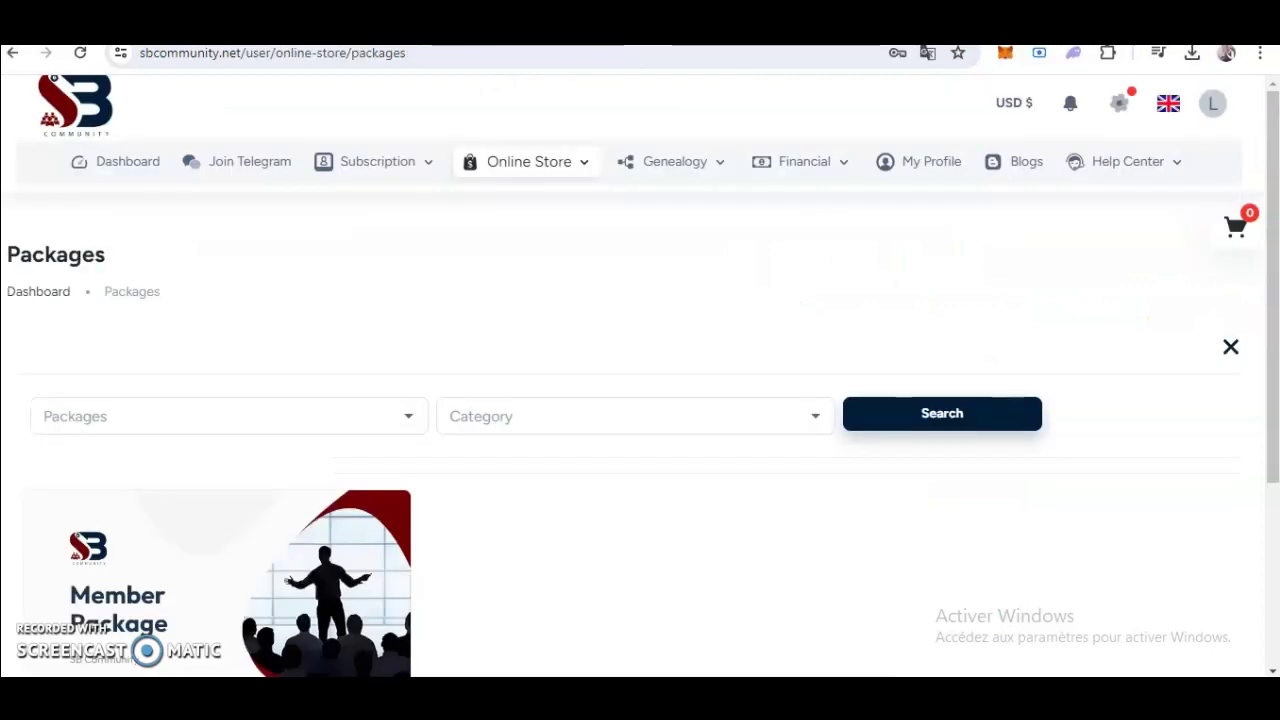
{"action": "scroll", "coordinate": [286, 549], "scroll_direction": "down", "scroll_amount": 2}
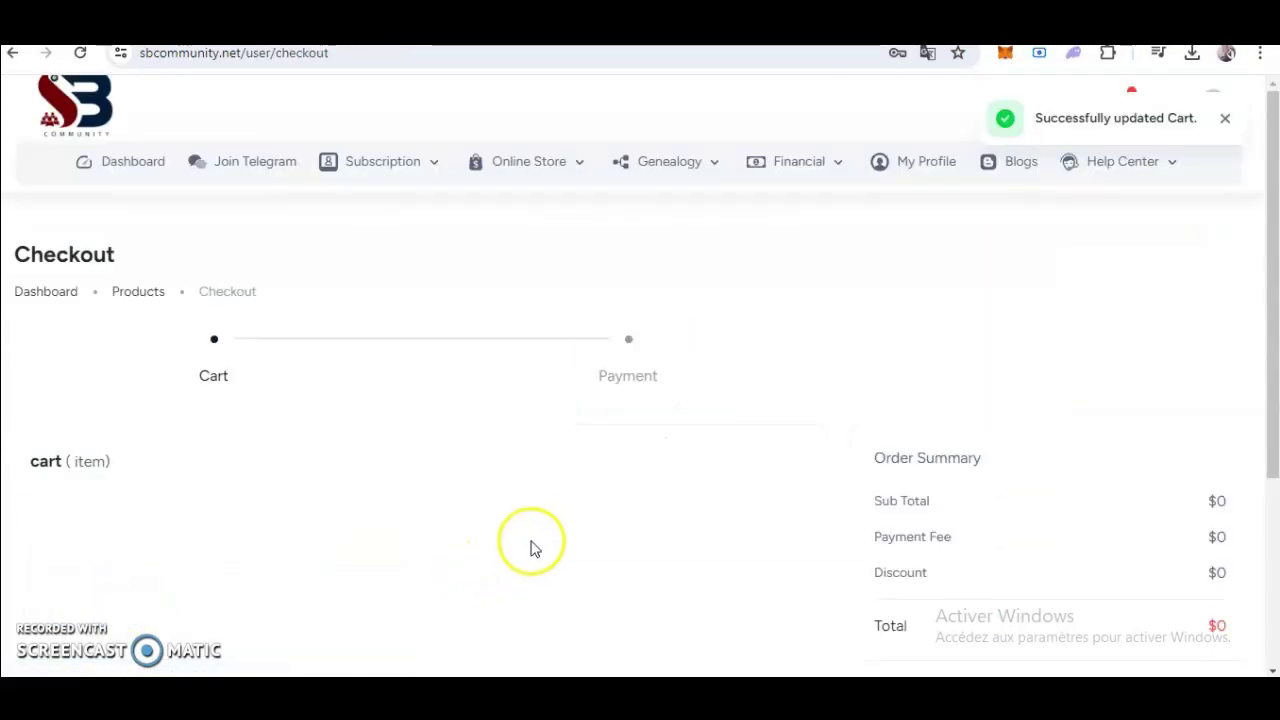
{"action": "scroll", "coordinate": [630, 505], "scroll_direction": "down", "scroll_amount": 2}
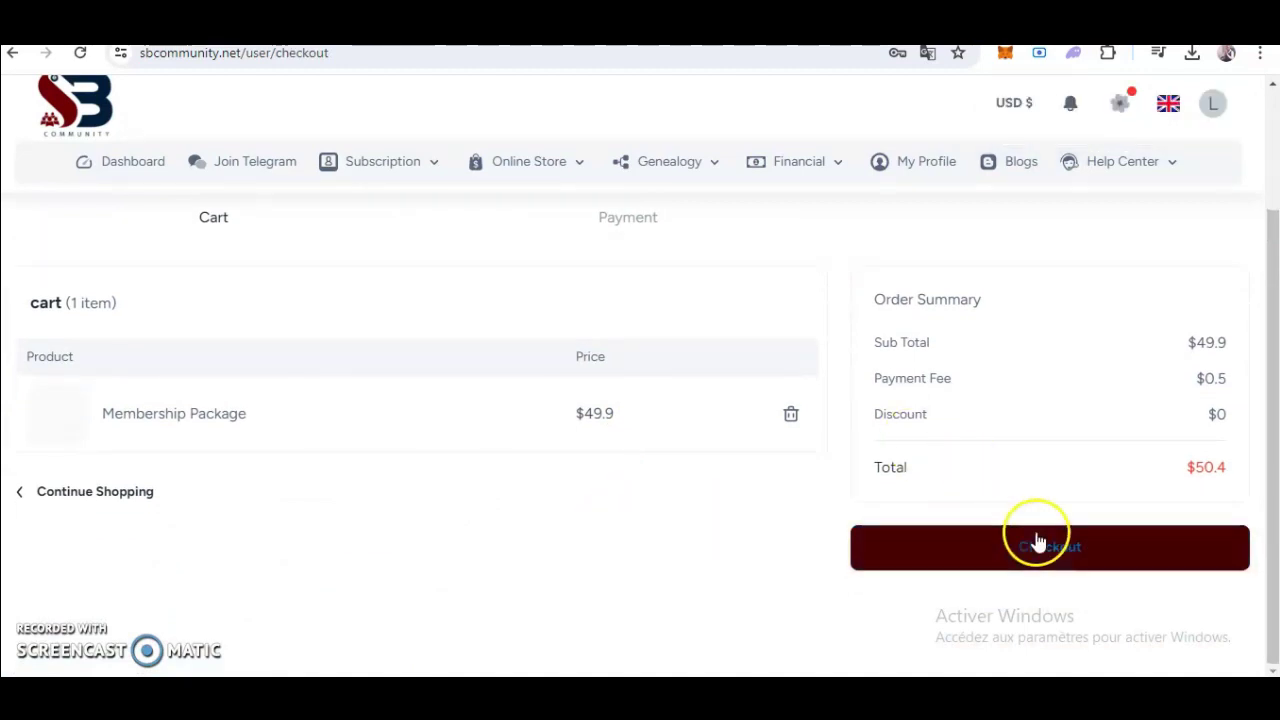
{"action": "scroll", "coordinate": [690, 547], "scroll_direction": "up", "scroll_amount": 2}
{"action": "scroll", "coordinate": [690, 547], "scroll_direction": "down", "scroll_amount": 2}
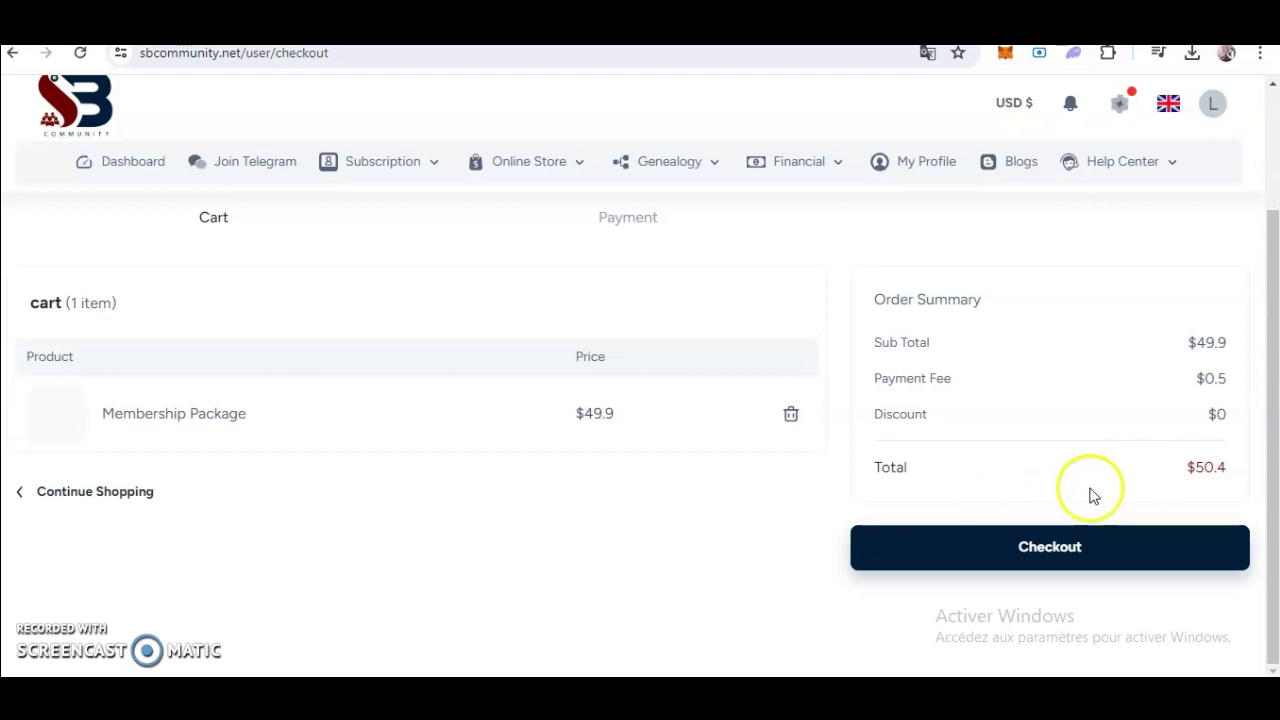
Check out to the Payment step with MetaMask selected and start wallet connection.
{"action": "left_click", "coordinate": [1043, 543]}
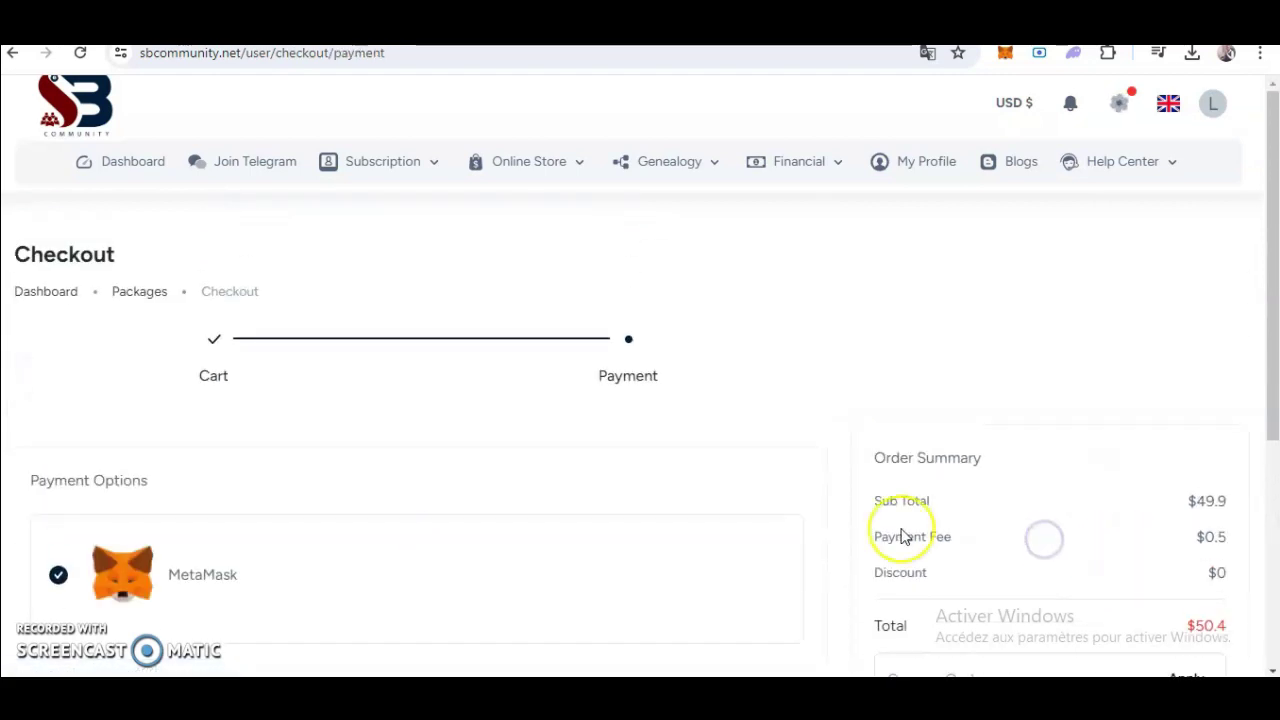
{"action": "scroll", "coordinate": [903, 537], "scroll_direction": "down", "scroll_amount": 3}
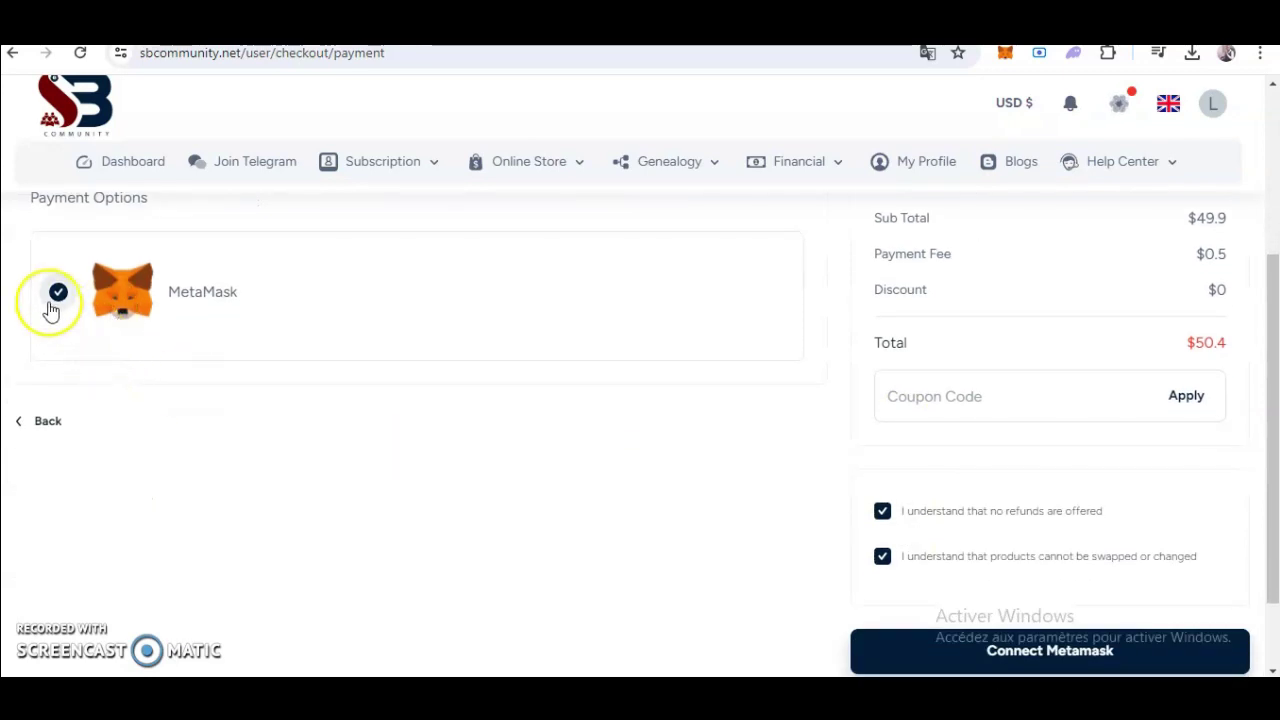
{"action": "scroll", "coordinate": [1011, 485], "scroll_direction": "down", "scroll_amount": 1}
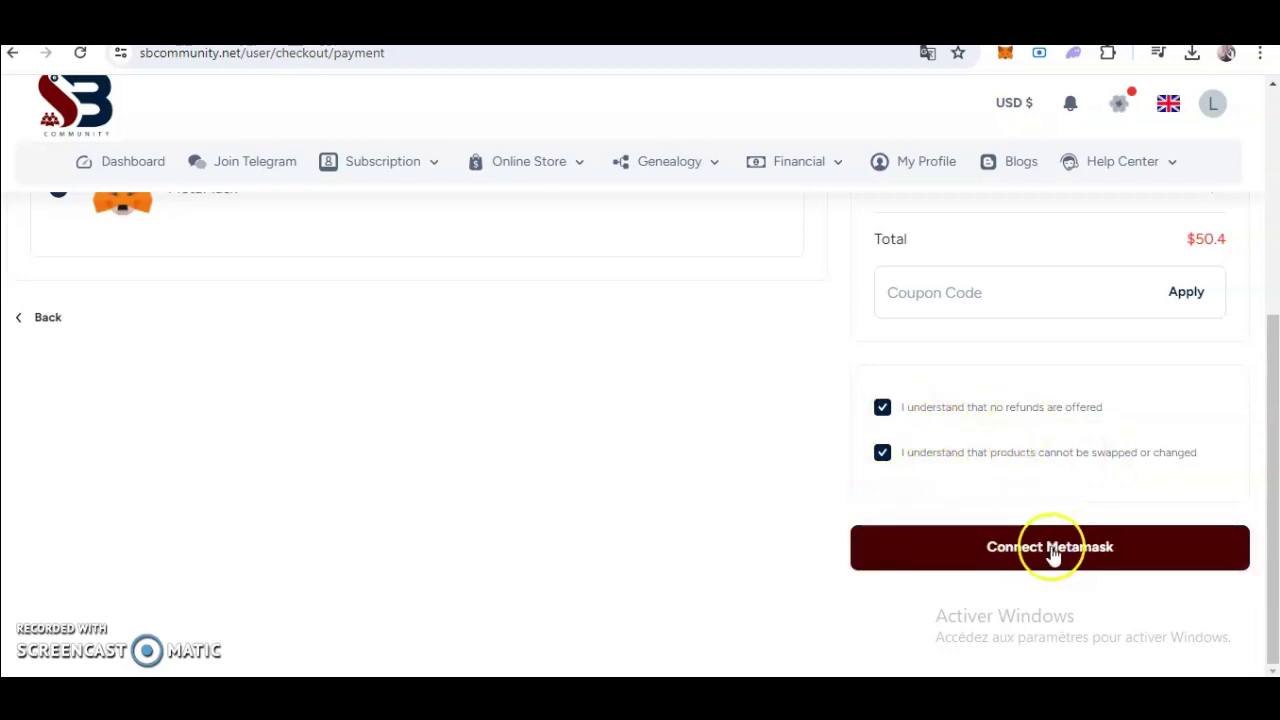
{"action": "left_click_drag", "start_coordinate": [1049, 546], "coordinate": [1058, 556]}
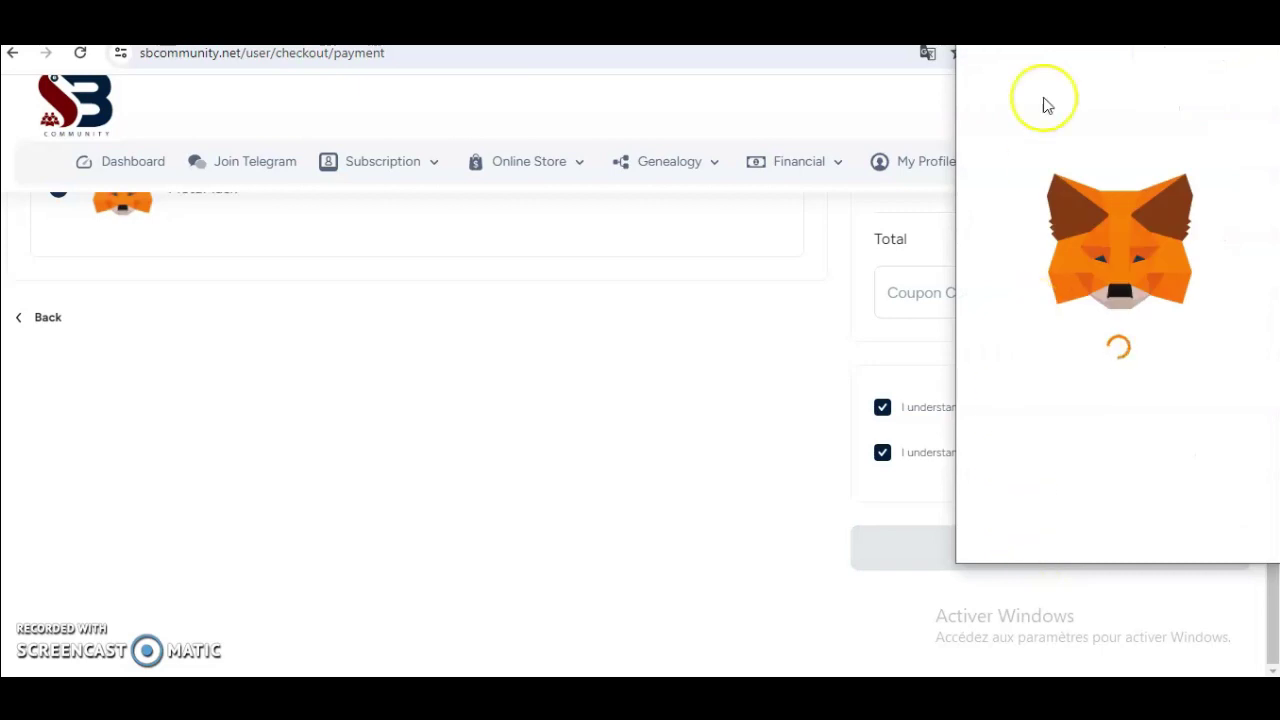
Approve MetaMask's connection of Account 1 to sbcommunity.net.
{"action": "left_click_drag", "start_coordinate": [1093, 50], "coordinate": [951, 74]}
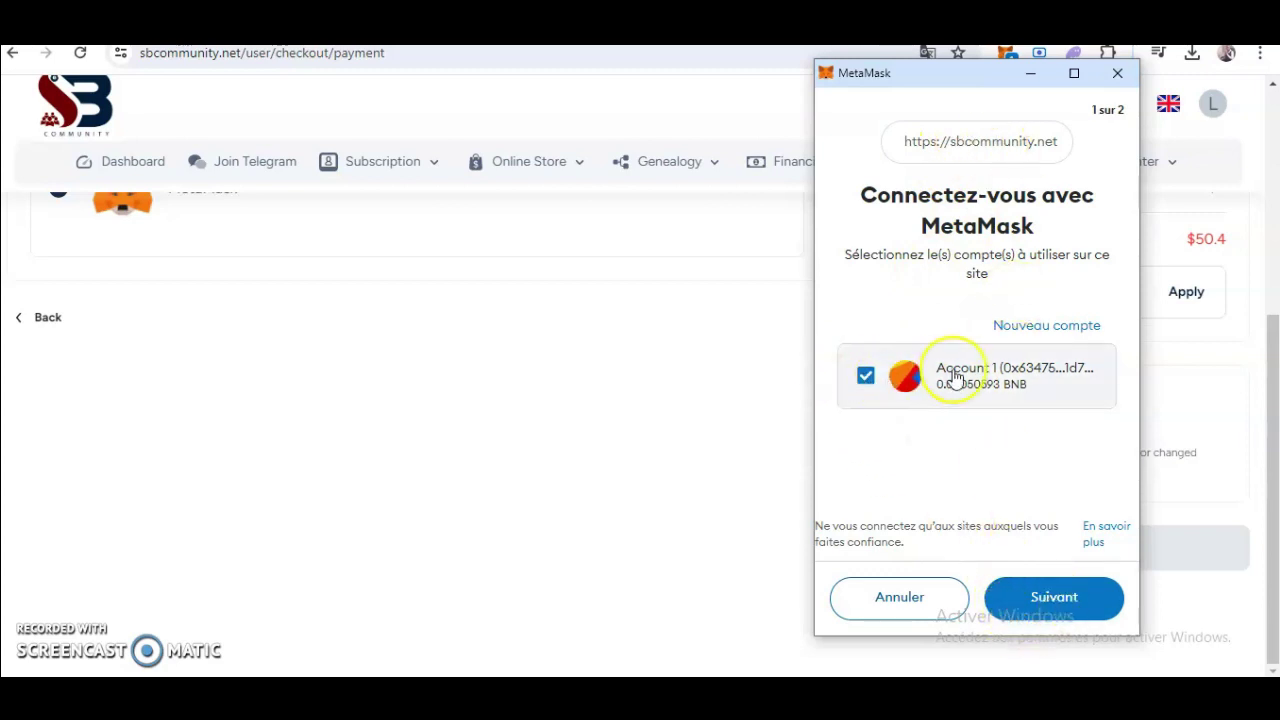
{"action": "left_click", "coordinate": [1051, 600]}
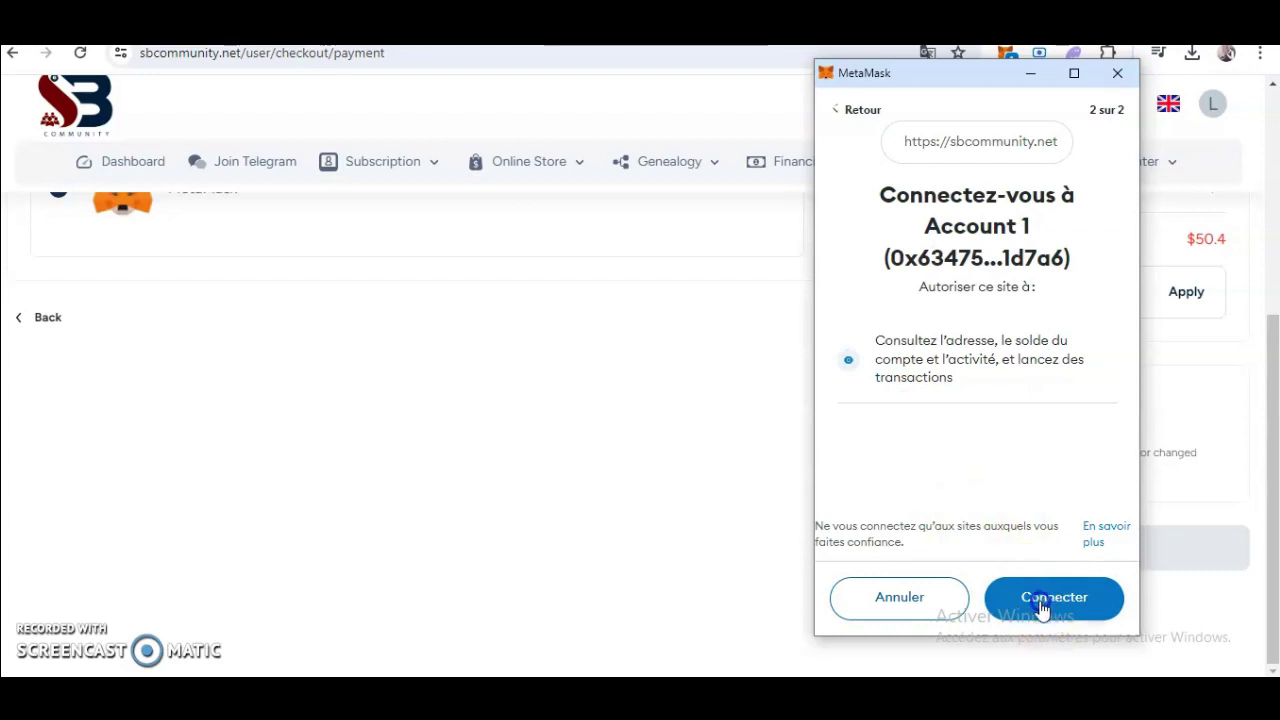
{"action": "left_click", "coordinate": [1038, 608]}
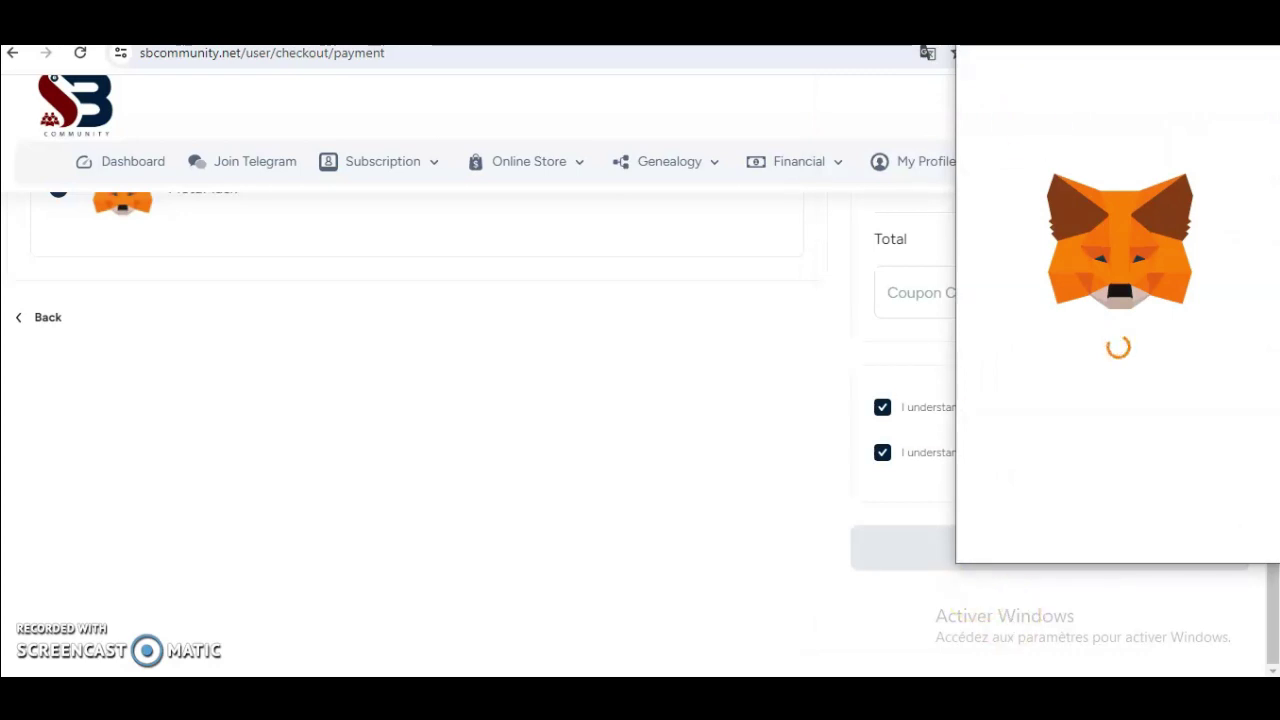
{"action": "left_click_drag", "start_coordinate": [1129, 18], "coordinate": [990, 88]}
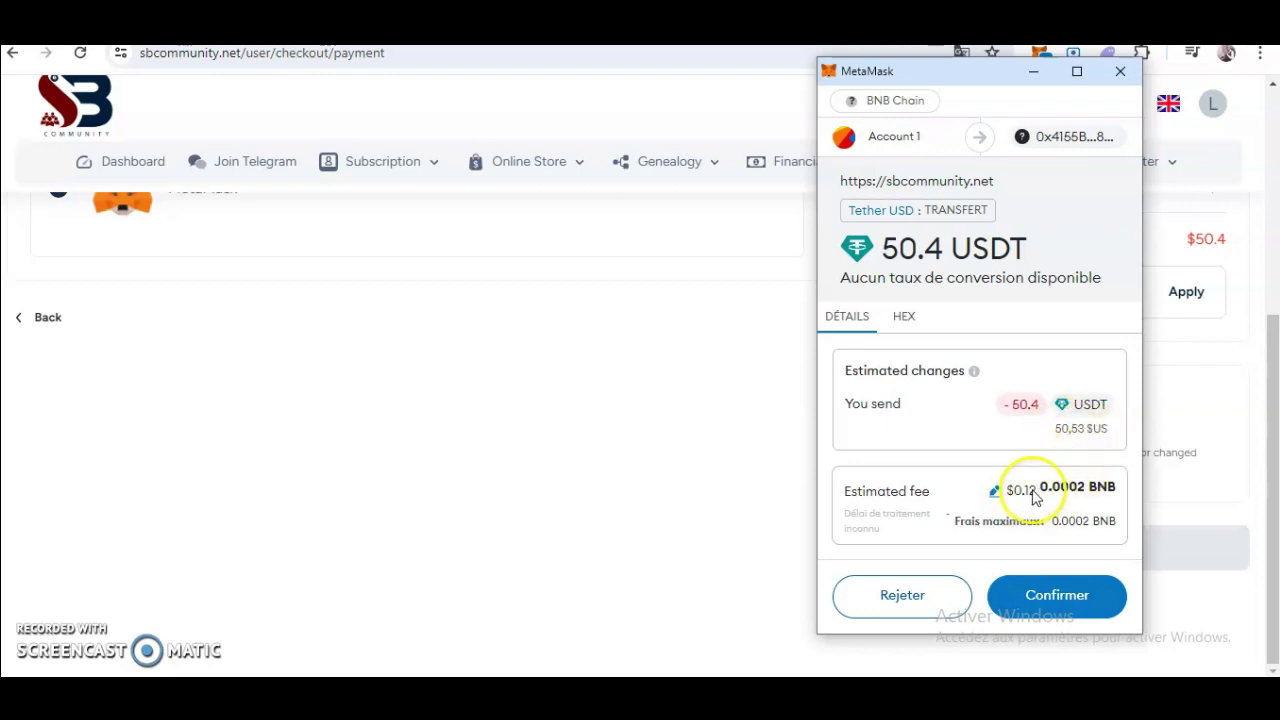
Confirm the 50.4 USDT transfer on BNB Chain in MetaMask.
{"action": "left_click", "coordinate": [1052, 610]}
{"action": "left_click", "coordinate": [1054, 600]}
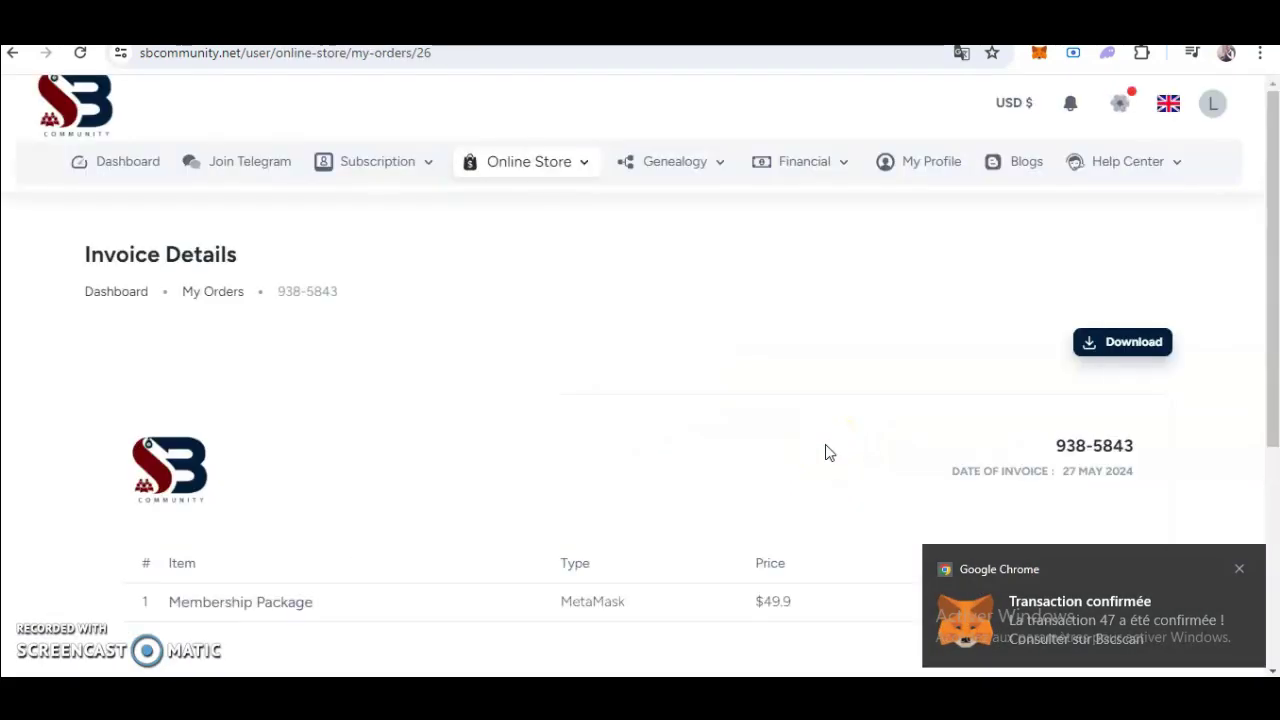
Close the transaction notification and download the Membership Package invoice.
{"action": "left_click", "coordinate": [1240, 571]}
{"action": "scroll", "coordinate": [989, 580], "scroll_direction": "down", "scroll_amount": 3}
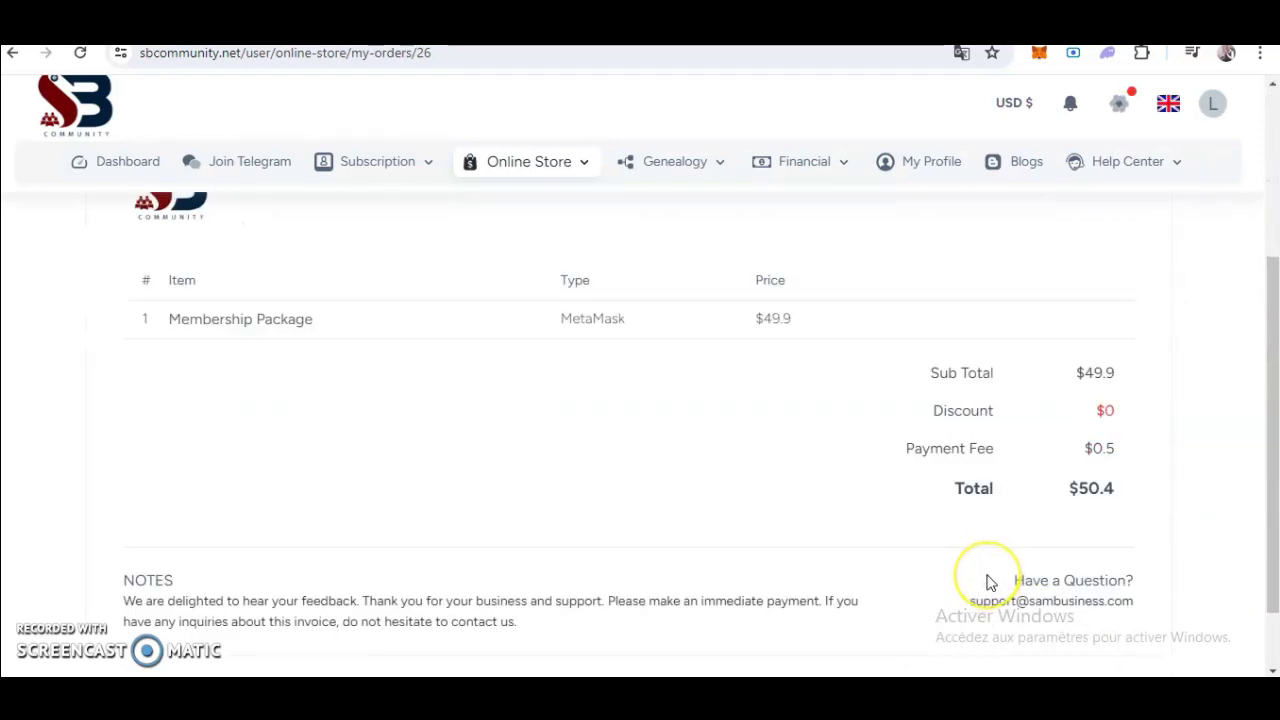
{"action": "scroll", "coordinate": [990, 582], "scroll_direction": "up", "scroll_amount": 2}
{"action": "scroll", "coordinate": [988, 580], "scroll_direction": "up", "scroll_amount": 1}
{"action": "scroll", "coordinate": [986, 580], "scroll_direction": "down", "scroll_amount": 1}
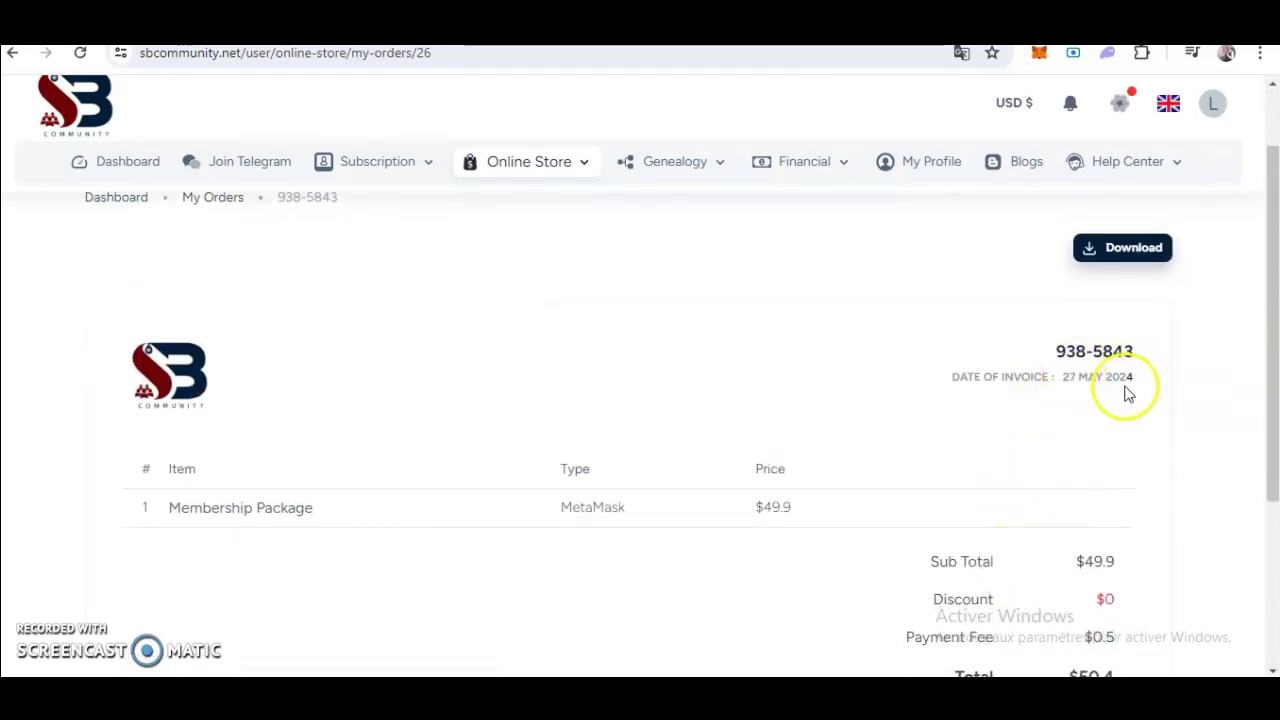
{"action": "scroll", "coordinate": [952, 348], "scroll_direction": "up", "scroll_amount": 1}
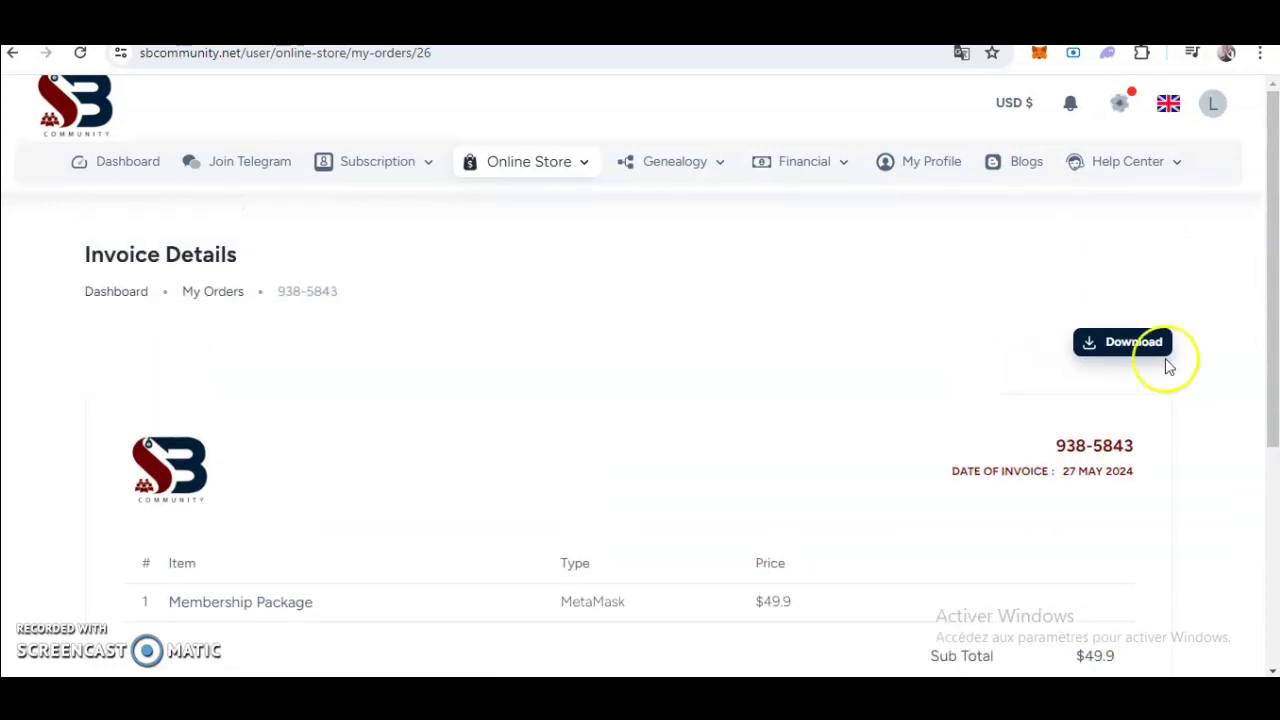
{"action": "left_click", "coordinate": [1100, 350]}
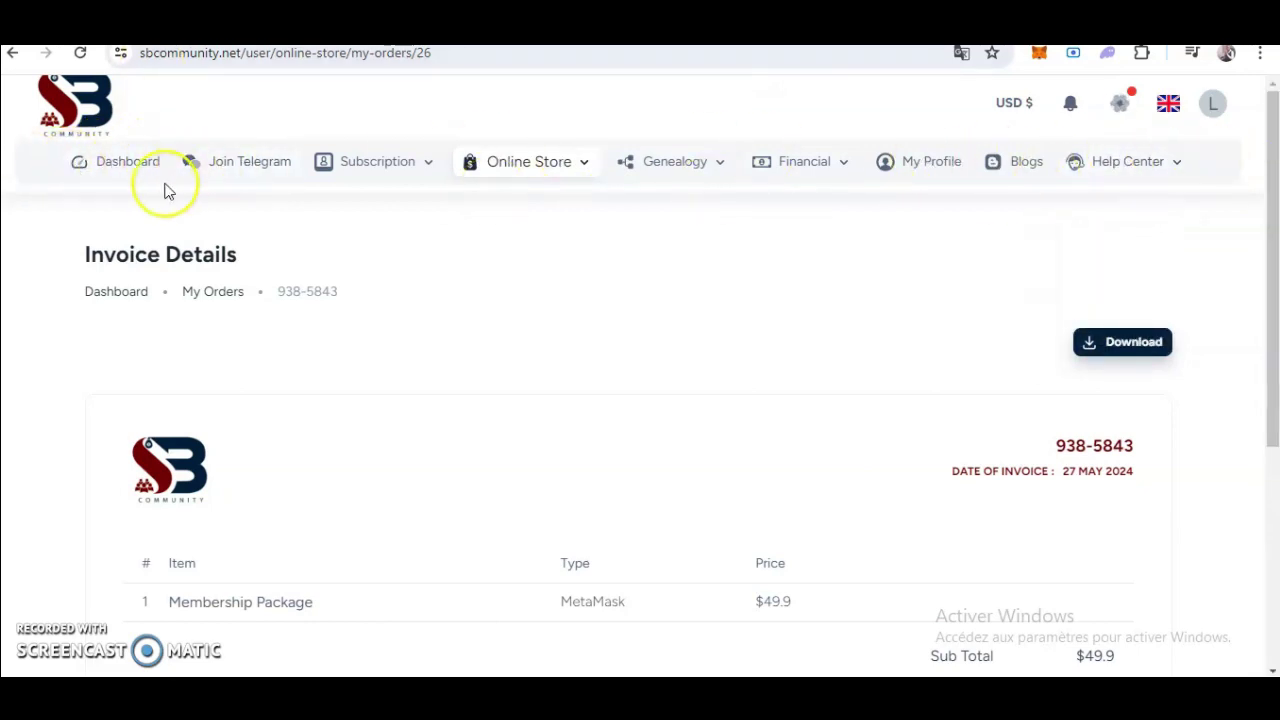
Go to the member dashboard showing $0 income, expense and balance.
{"action": "left_click", "coordinate": [117, 163]}
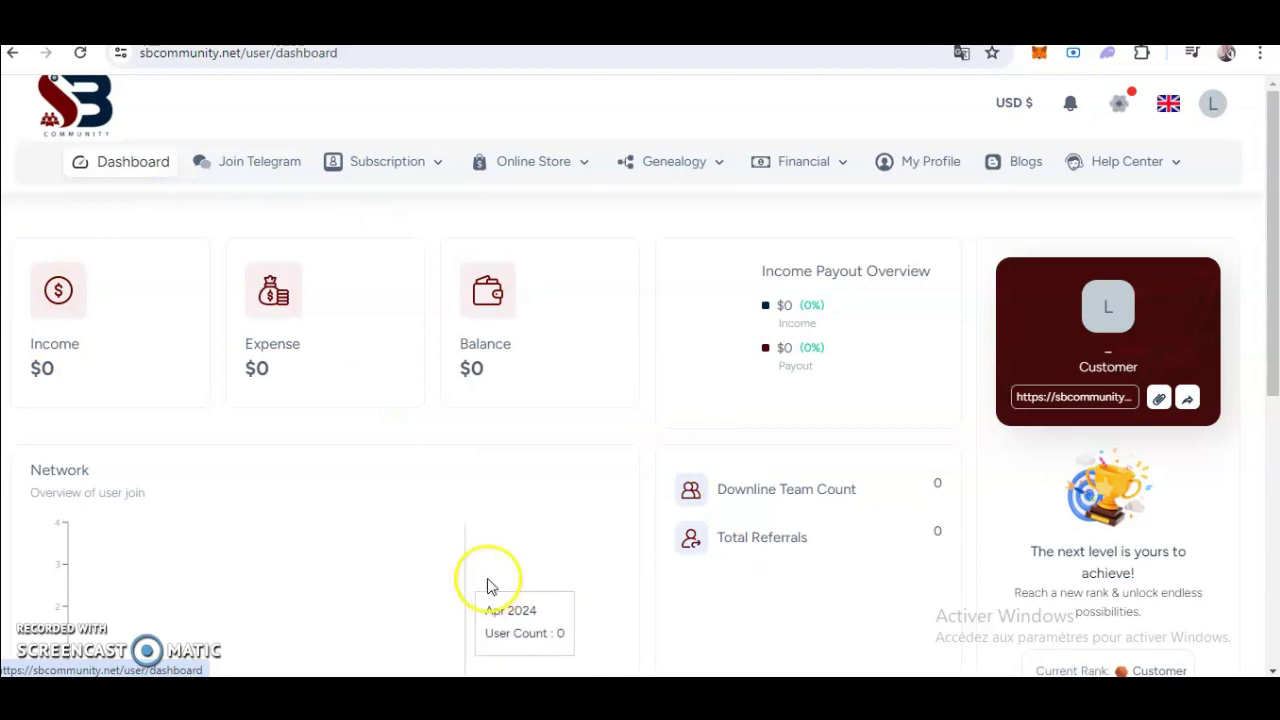
{"action": "scroll", "coordinate": [490, 585], "scroll_direction": "down", "scroll_amount": 5}
{"action": "scroll", "coordinate": [528, 371], "scroll_direction": "up", "scroll_amount": 2}
{"action": "scroll", "coordinate": [34, 449], "scroll_direction": "up", "scroll_amount": 3}
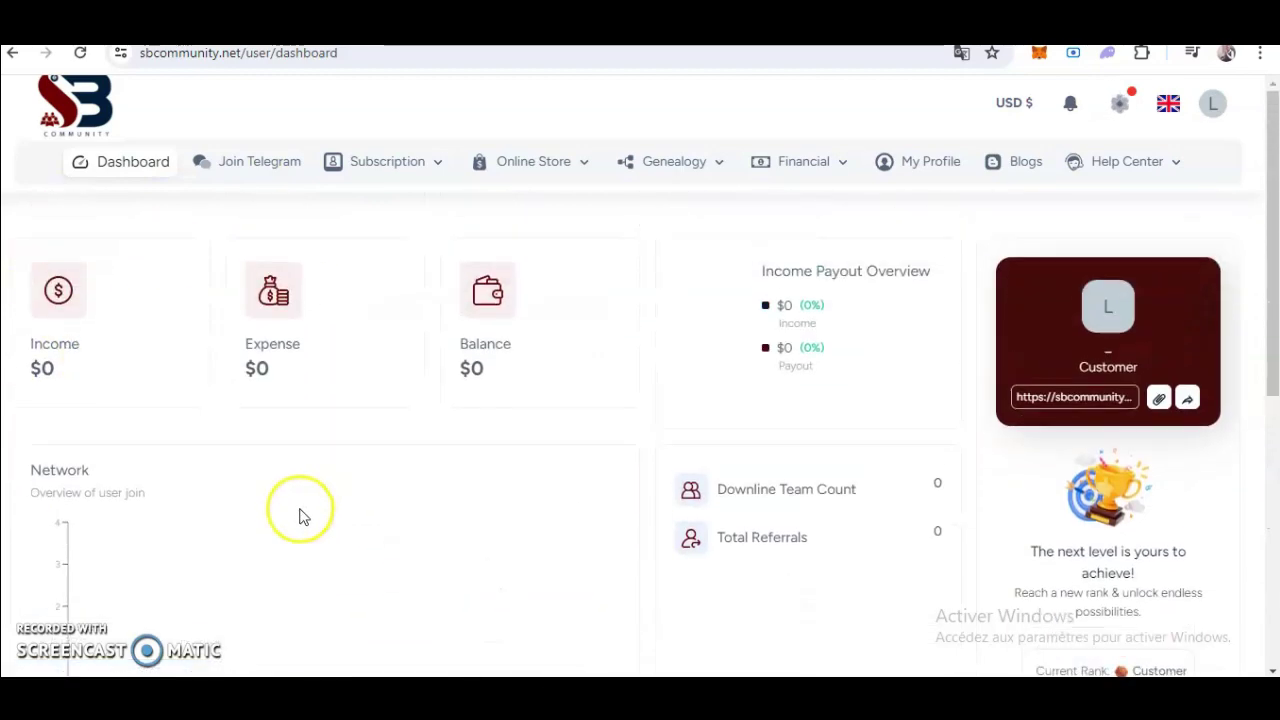
Go to Video Training under Subscription and browse lessons like Introduction Et Motivation.
{"action": "mouse_move", "coordinate": [386, 163]}
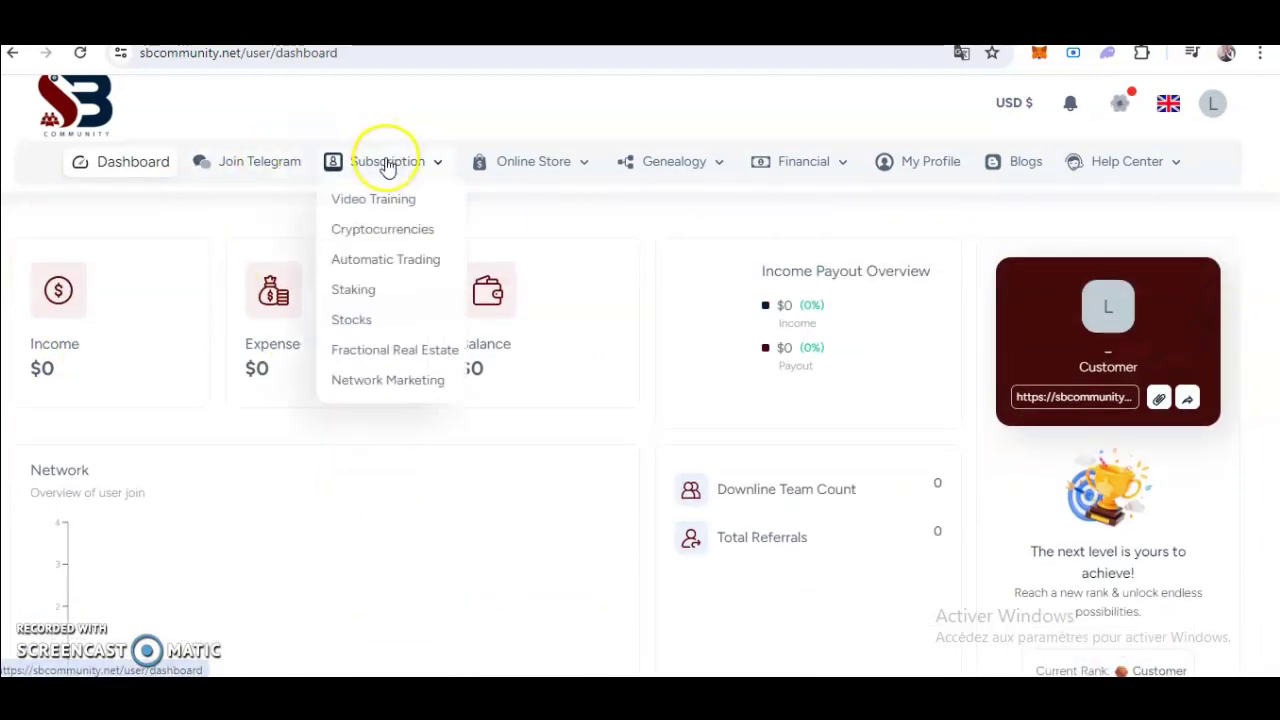
{"action": "left_click", "coordinate": [383, 203]}
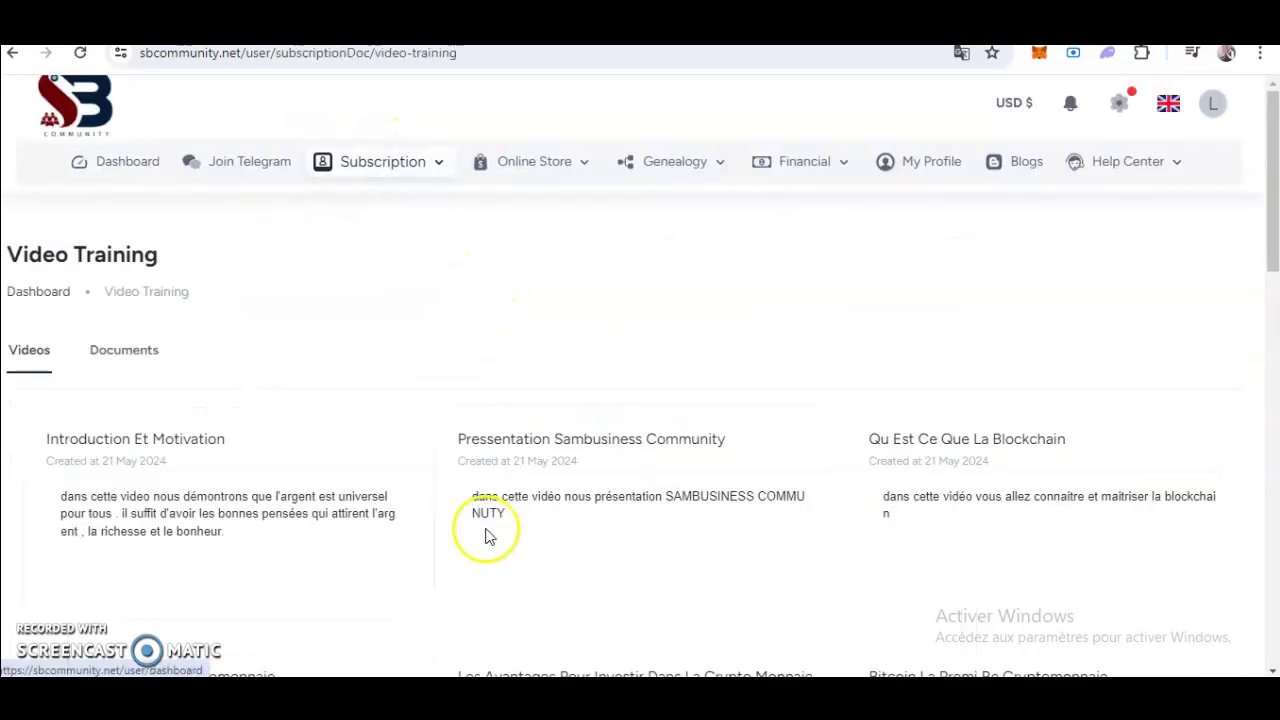
{"action": "scroll", "coordinate": [426, 554], "scroll_direction": "down", "scroll_amount": 2}
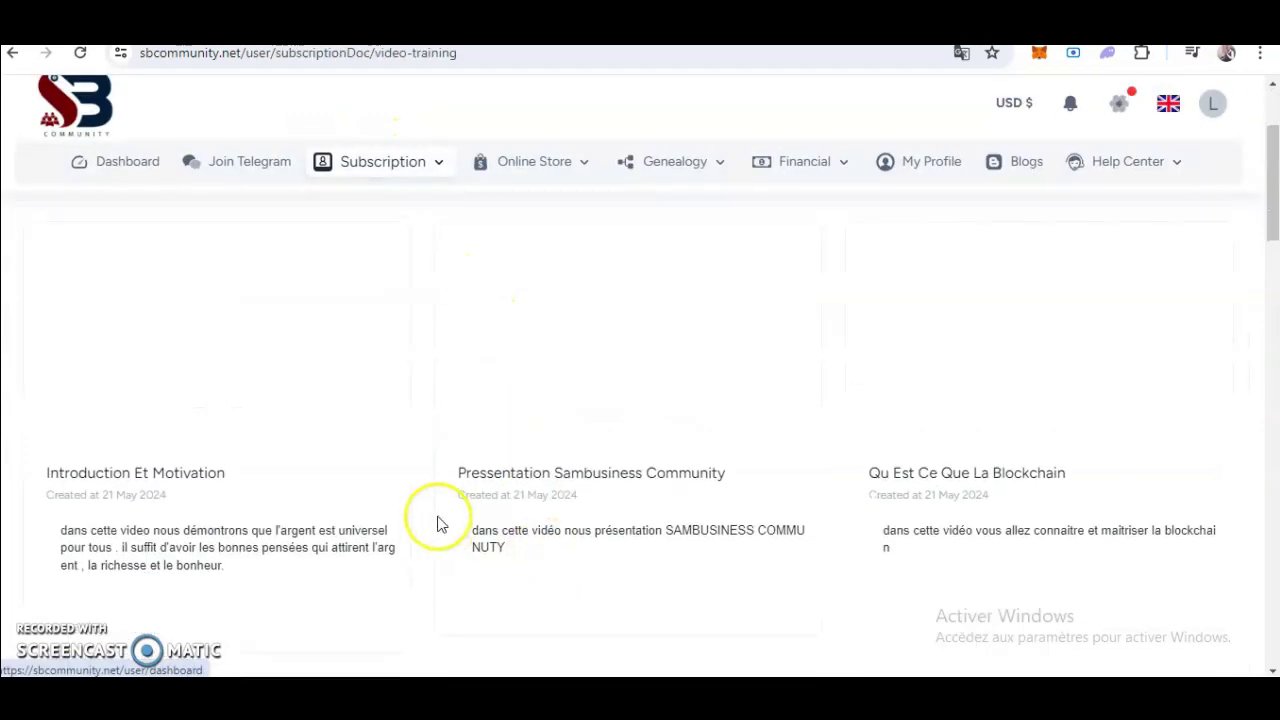
{"action": "scroll", "coordinate": [434, 517], "scroll_direction": "up", "scroll_amount": 1}
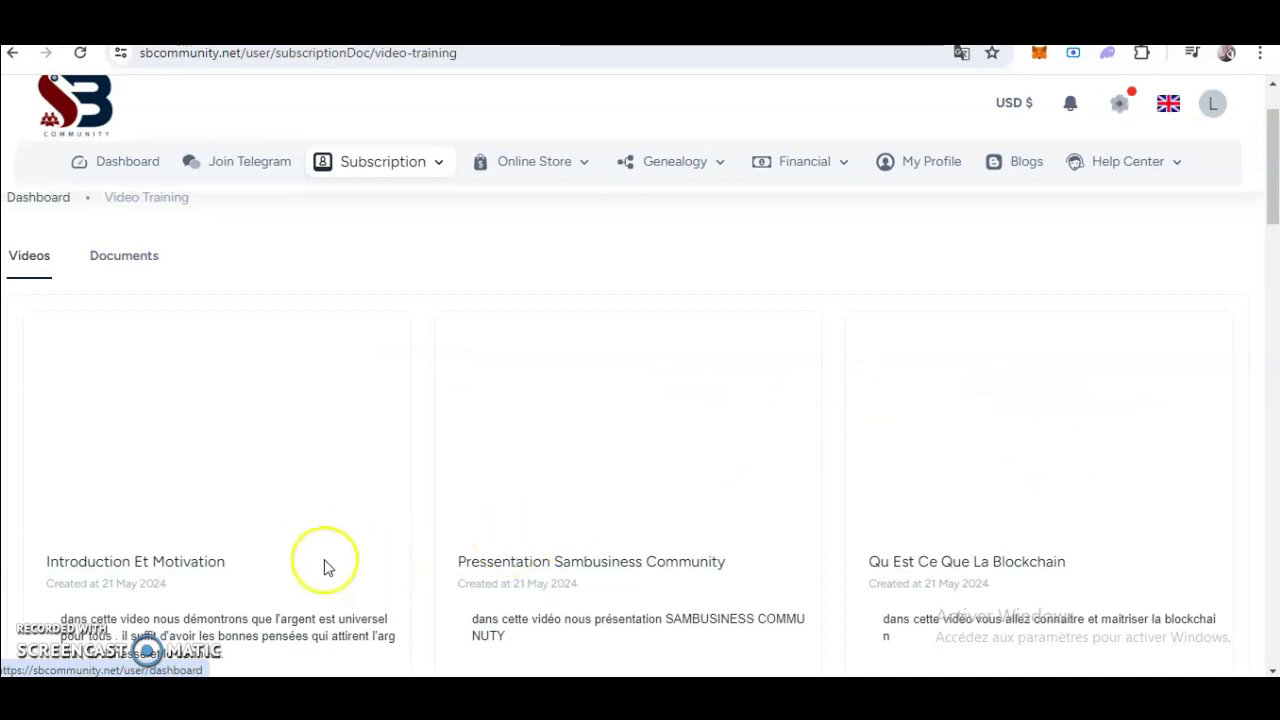
{"action": "scroll", "coordinate": [535, 530], "scroll_direction": "down", "scroll_amount": 5}
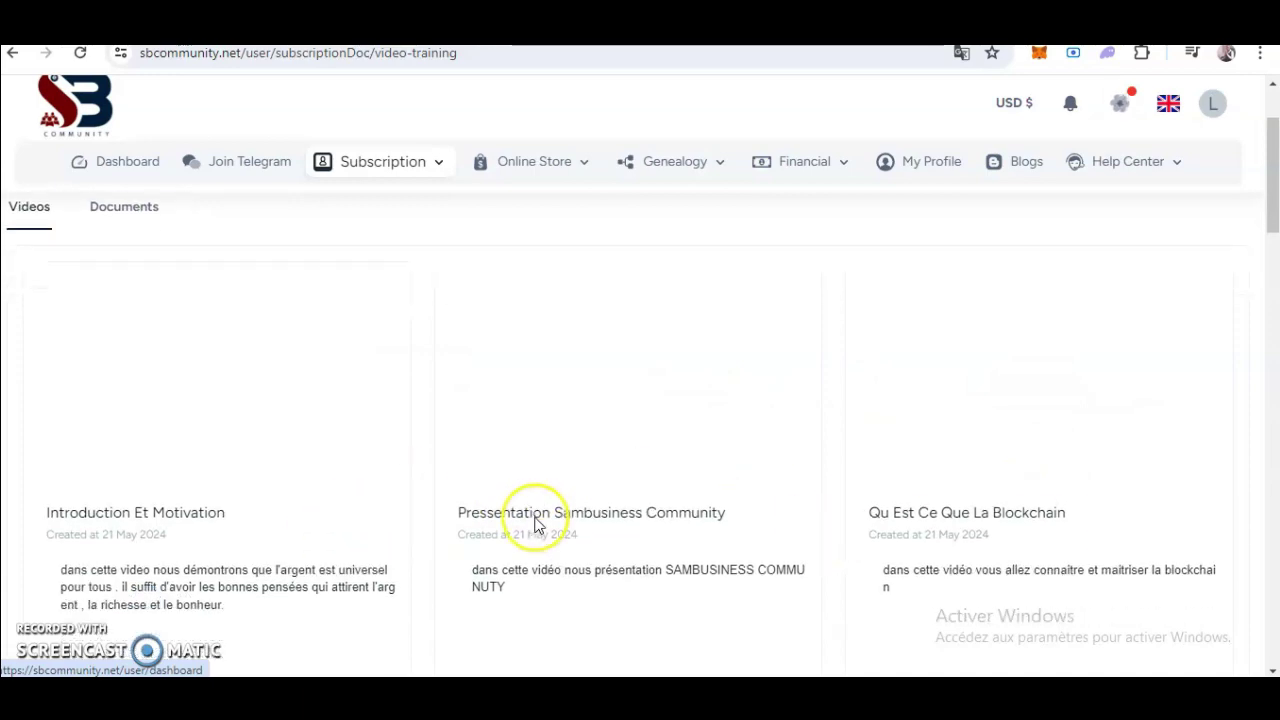
{"action": "scroll", "coordinate": [535, 530], "scroll_direction": "down", "scroll_amount": 10}
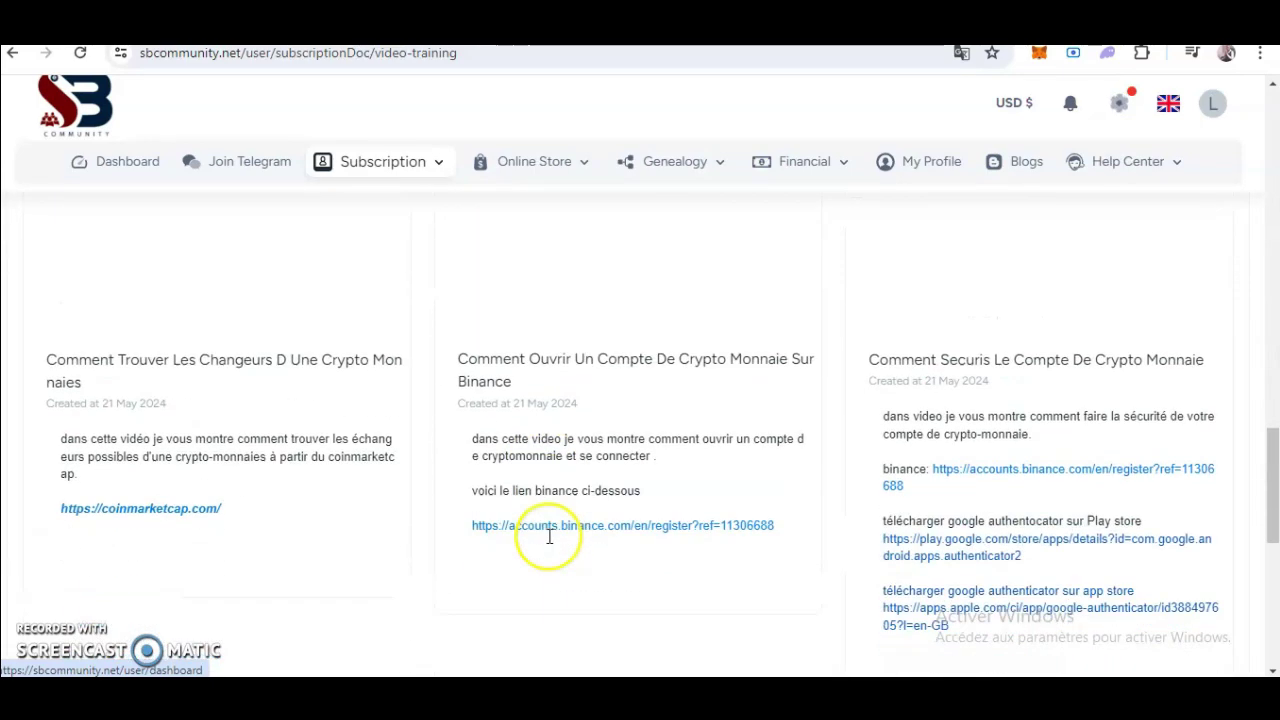
{"action": "scroll", "coordinate": [583, 534], "scroll_direction": "up", "scroll_amount": 3}
{"action": "scroll", "coordinate": [588, 526], "scroll_direction": "up", "scroll_amount": 15}
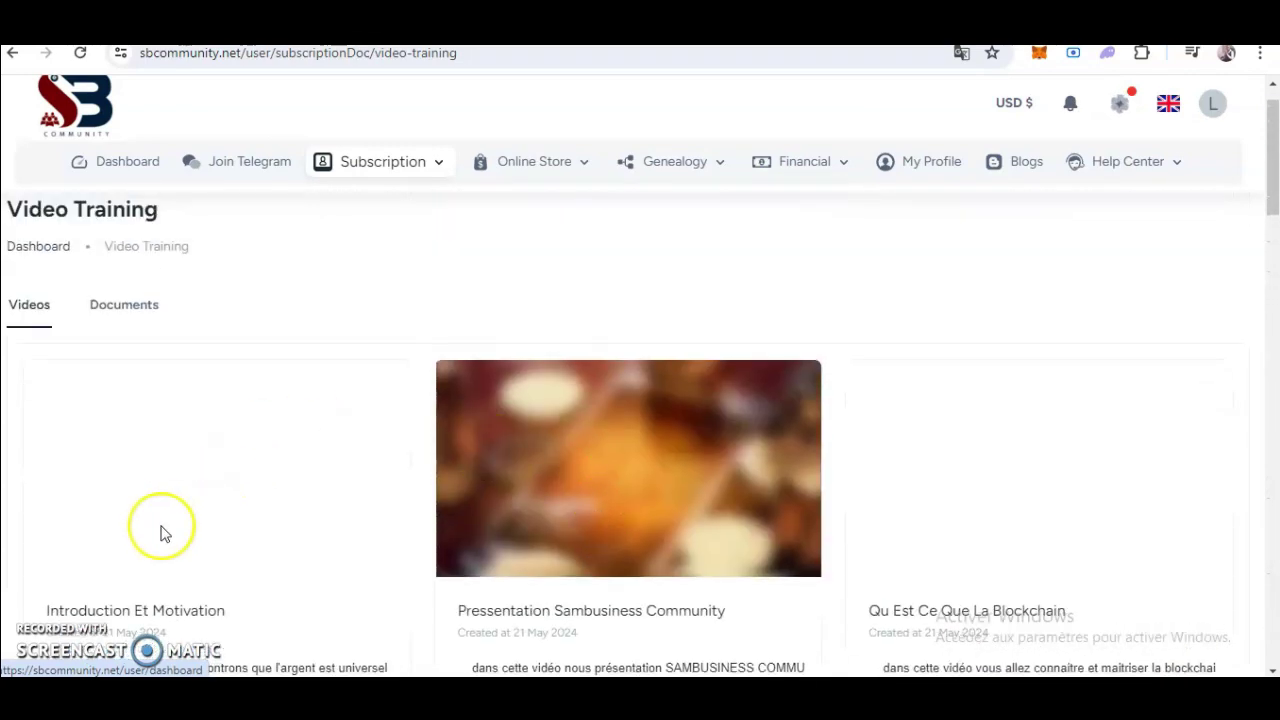
{"action": "scroll", "coordinate": [170, 545], "scroll_direction": "down", "scroll_amount": 2}
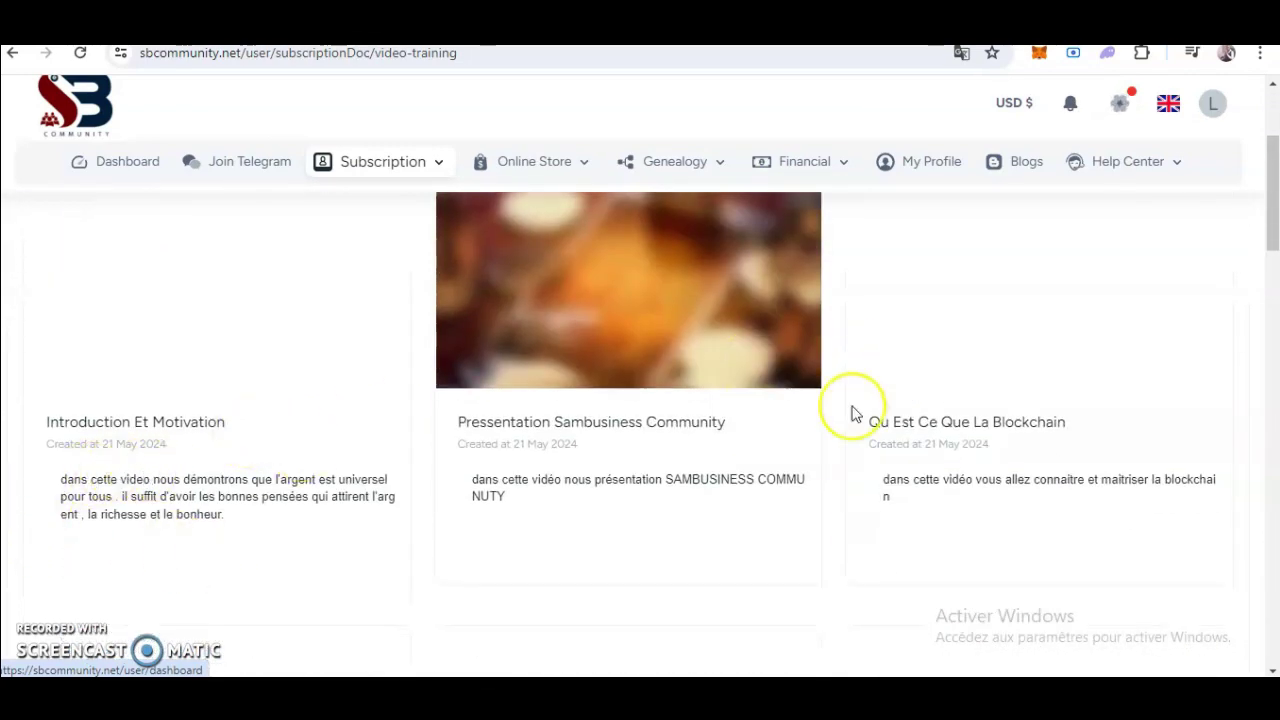
{"action": "scroll", "coordinate": [851, 411], "scroll_direction": "up", "scroll_amount": 2}
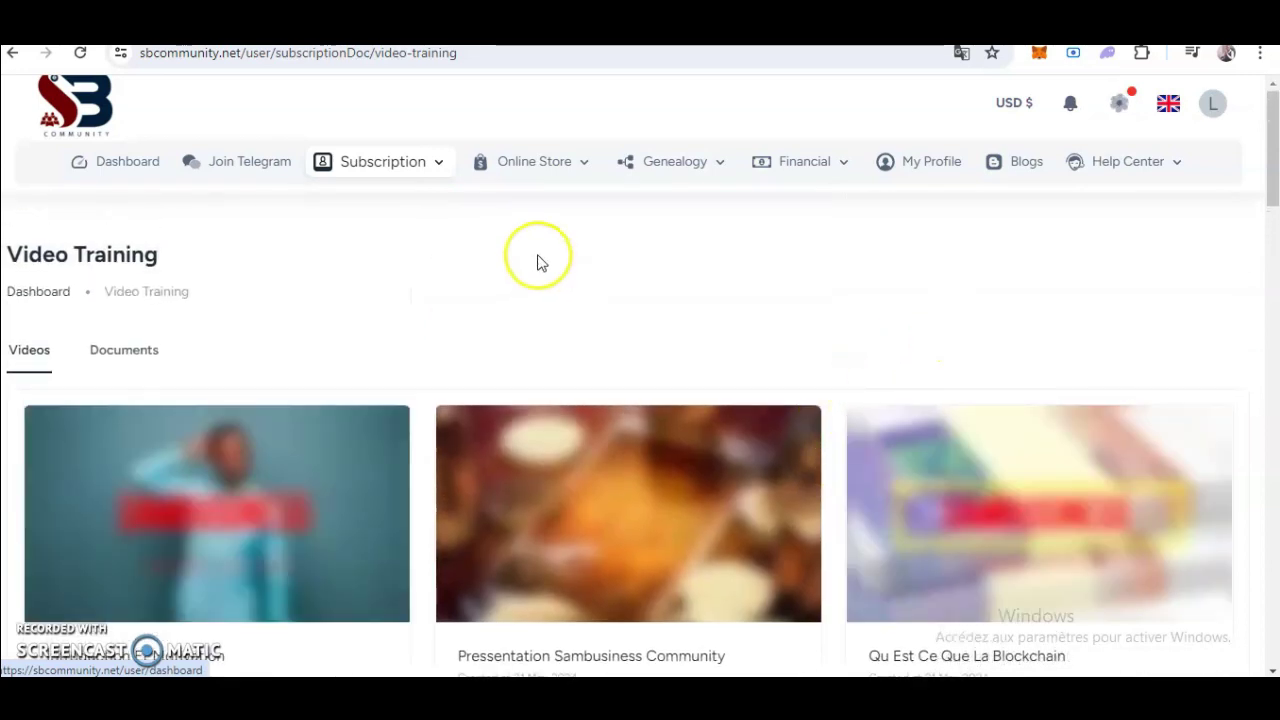
Go back to the member dashboard showing $0 income, expense and balance, and 0 referrals.
{"action": "left_click", "coordinate": [88, 163]}
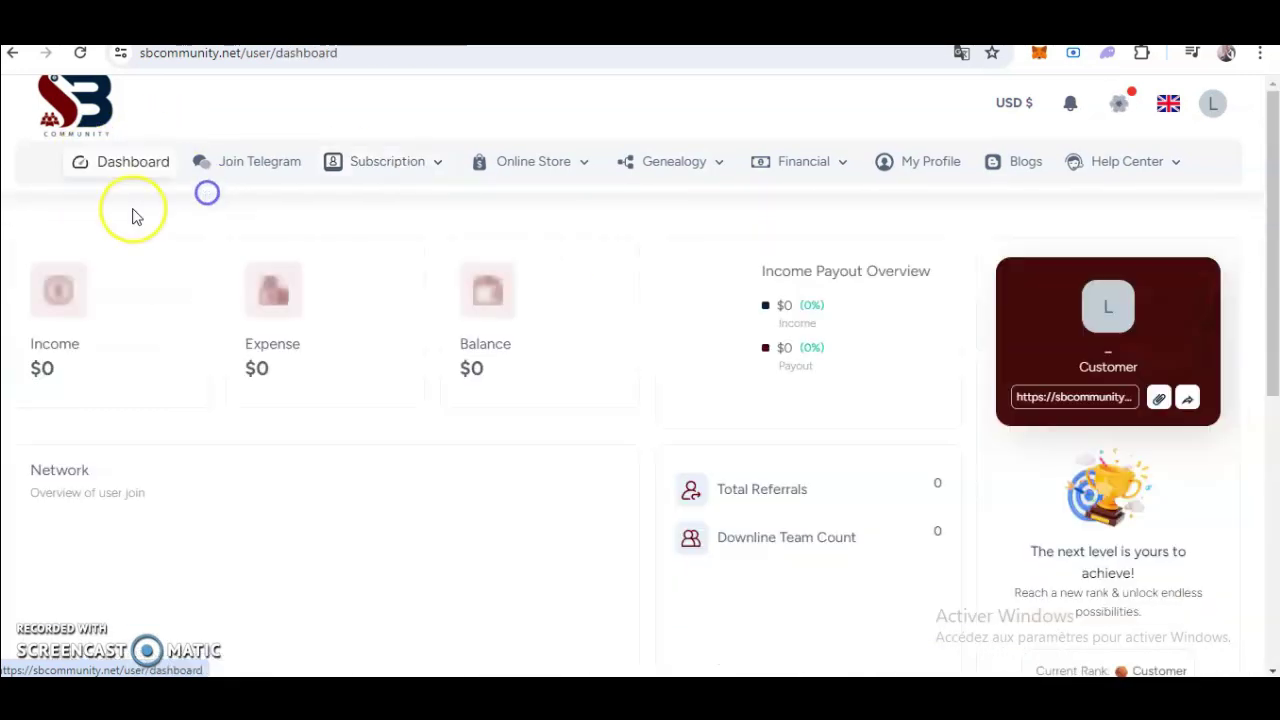